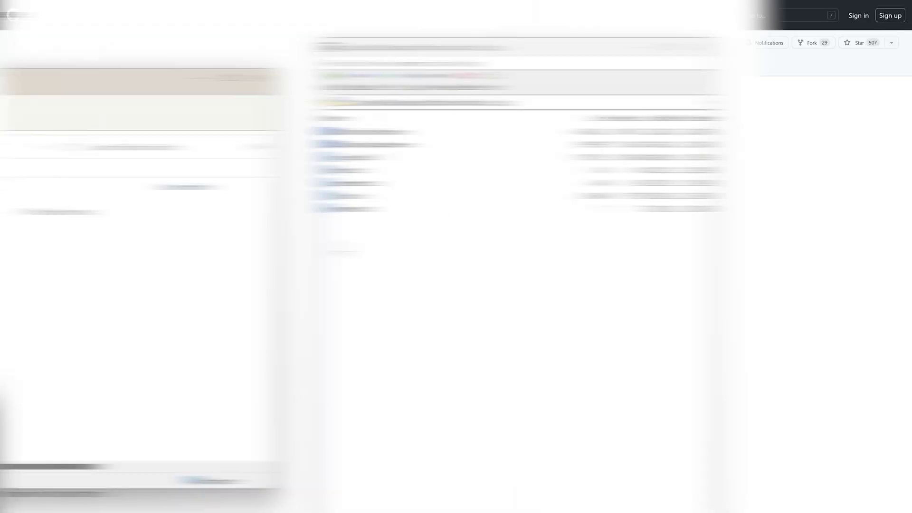
Step: Download Diffusion.Toolkit.v1.3.zip from the latest release of the DiffusionToolkit repository, replacing the existing copy on the Desktop
left_click(94, 266)
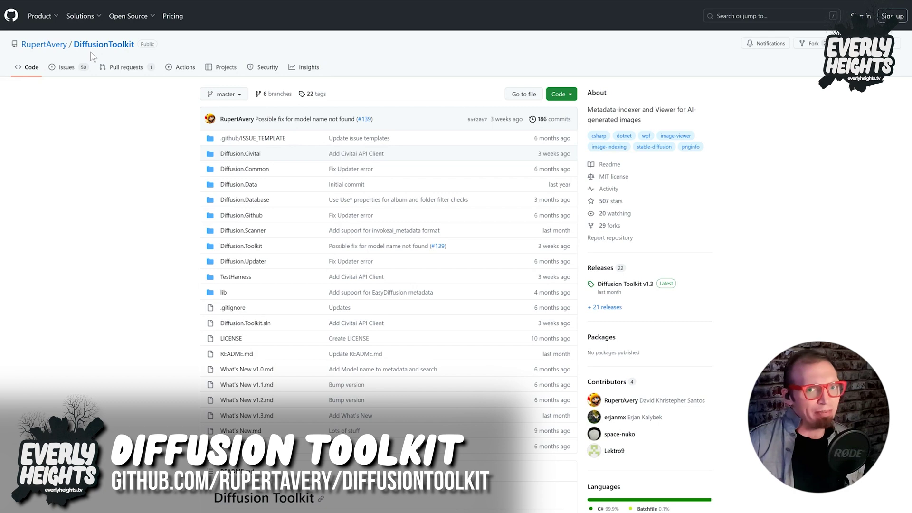
scroll(228, 243, "down", 5)
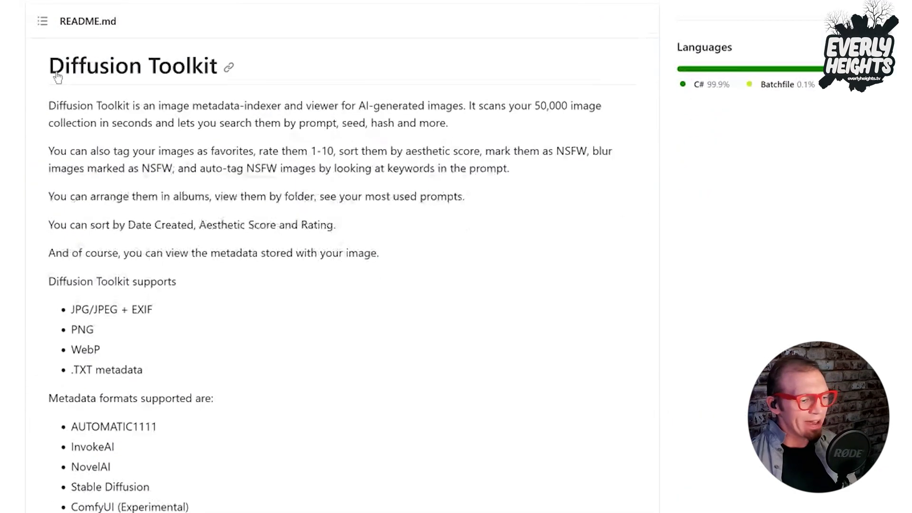
scroll(57, 77, "down", 8)
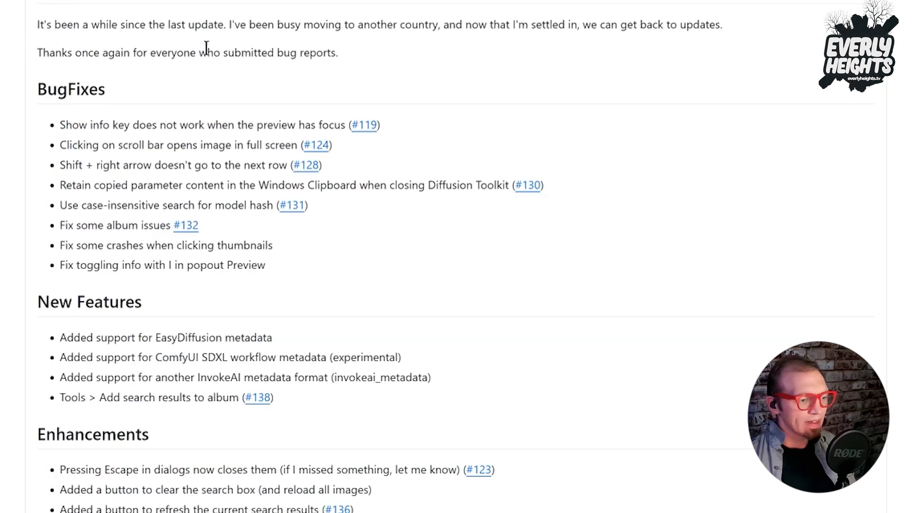
scroll(204, 49, "down", 5)
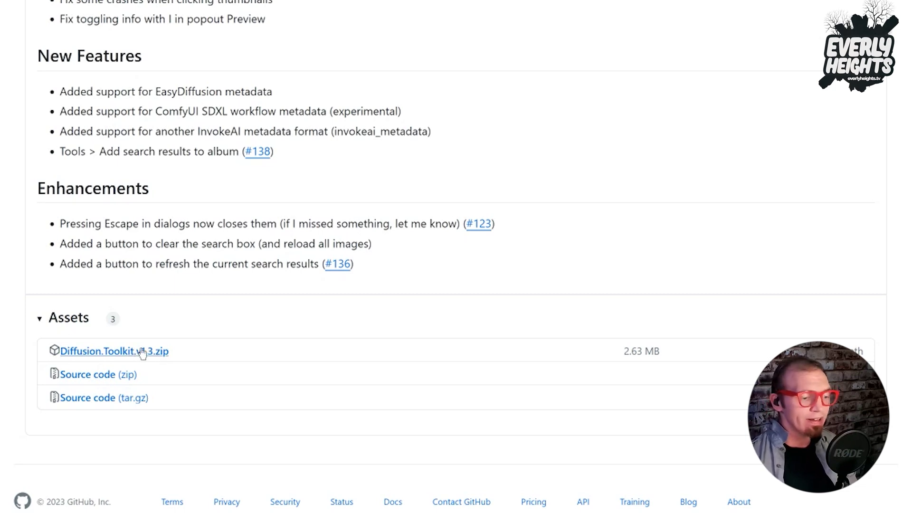
left_click(143, 353)
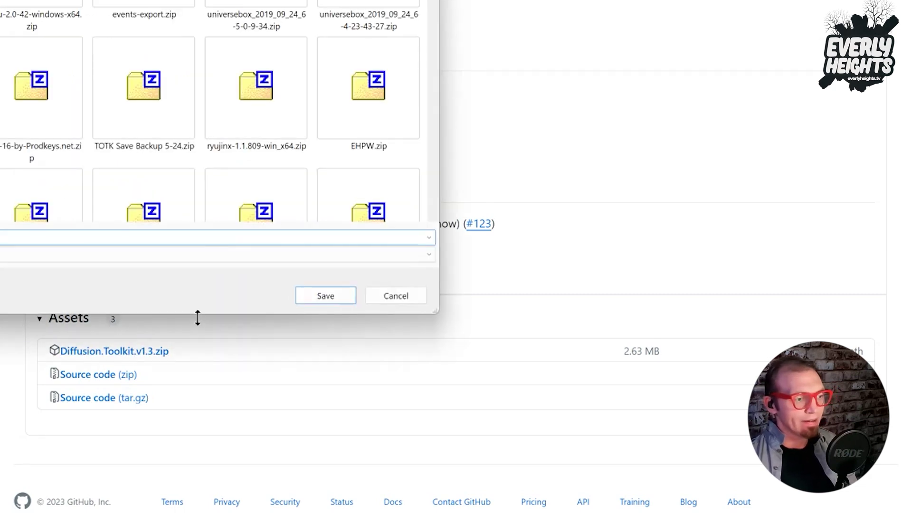
left_click(319, 295)
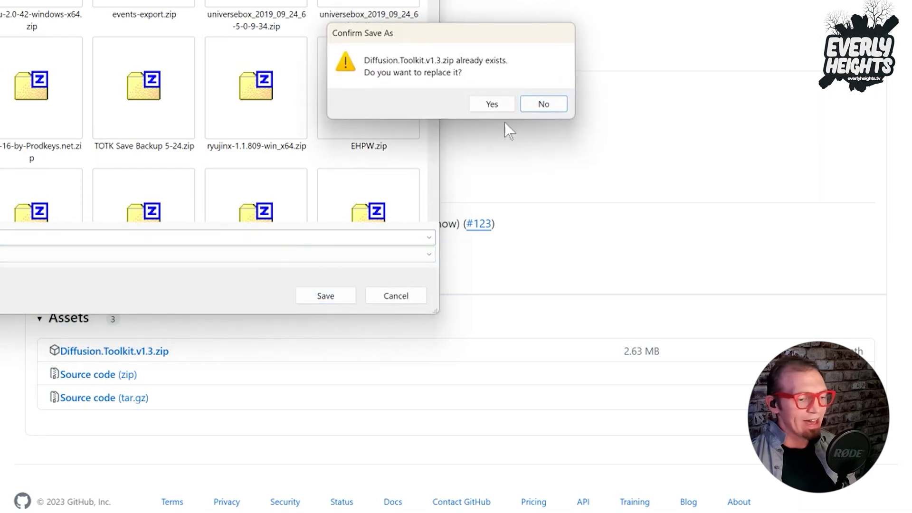
left_click(508, 104)
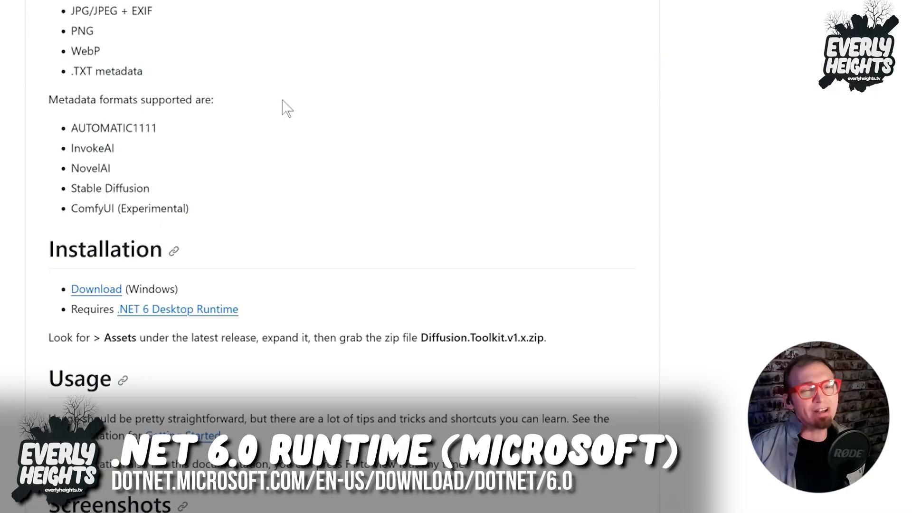
Step: Extract all files from Diffusion.Toolkit.v1.3.zip into the Diffusion Toolkit folder inside D:\_AUTO1111 Stable Diffusion
scroll(285, 108, "down", 5)
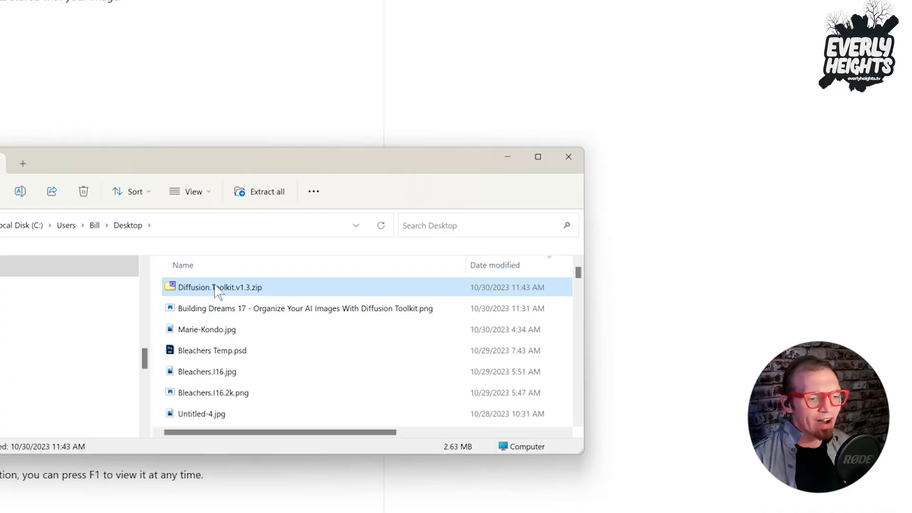
double_click(217, 288)
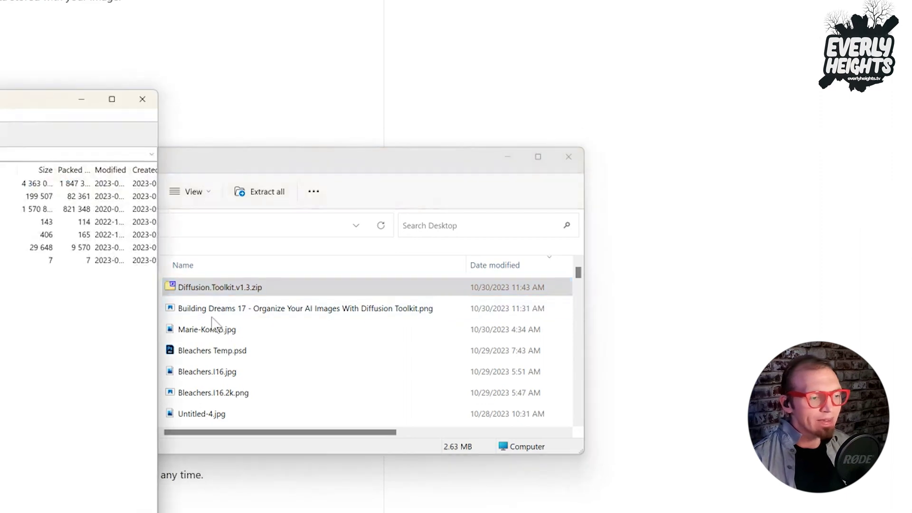
left_click_drag(1, 99, 483, 30)
left_click_drag(459, 252, 499, 113)
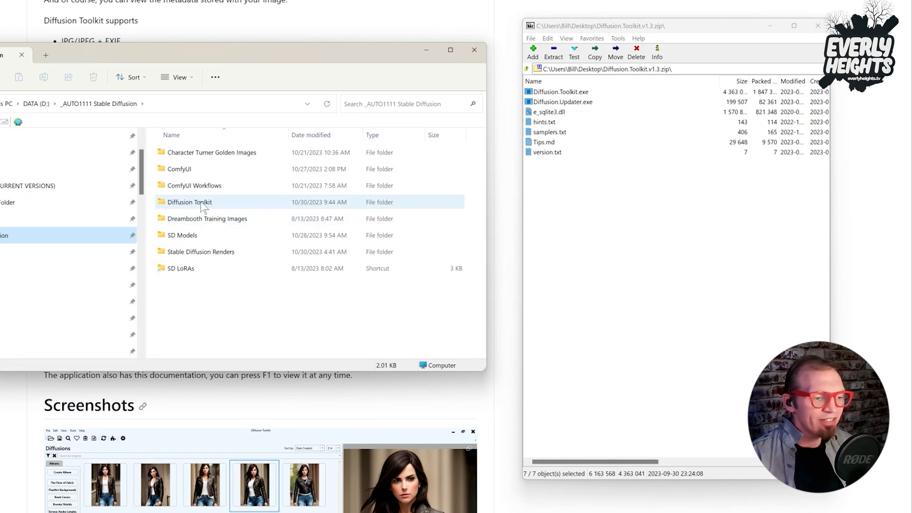
double_click(220, 202)
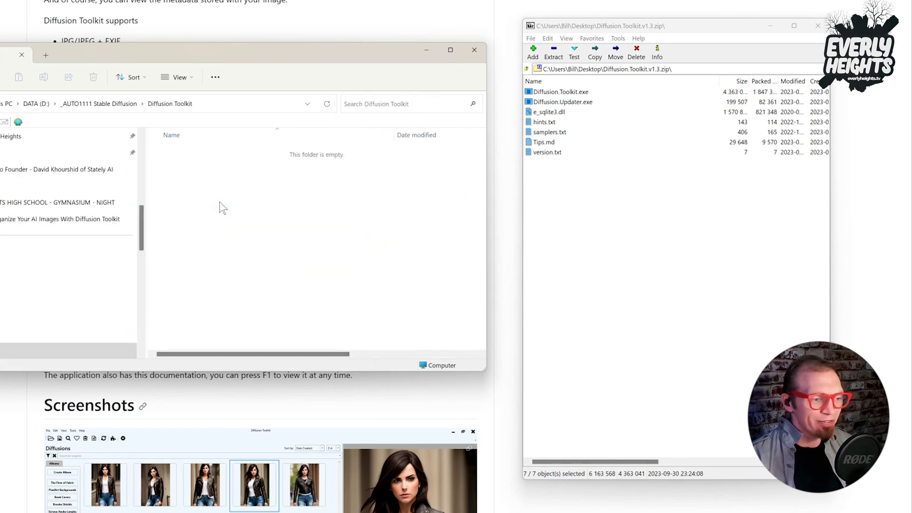
left_click_drag(570, 111, 223, 192)
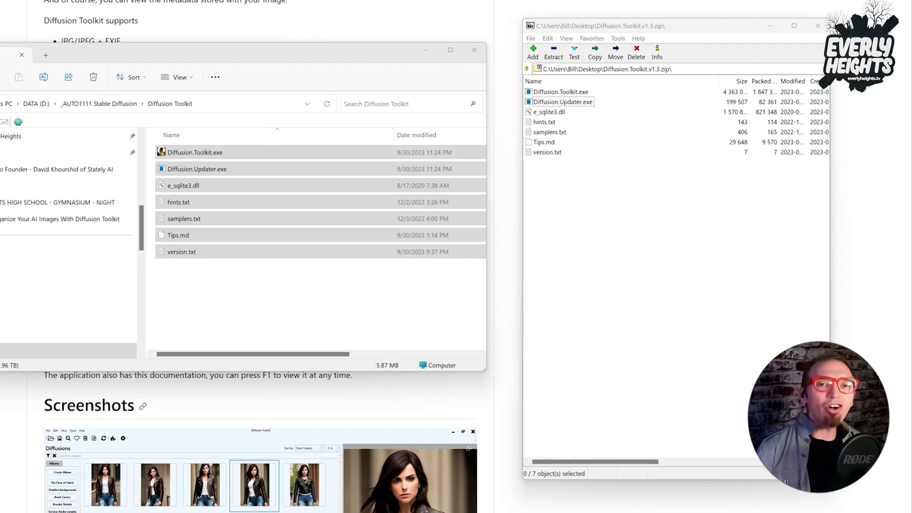
left_click(240, 285)
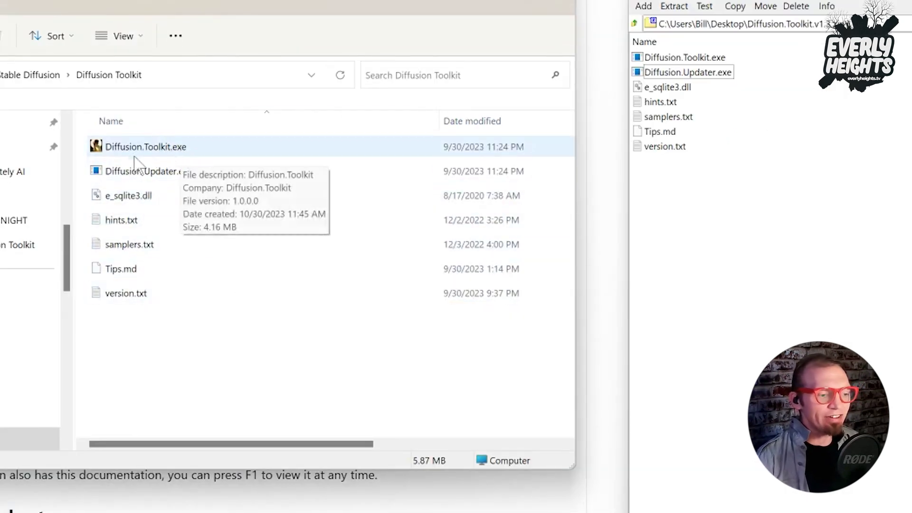
Step: Launch Diffusion.Toolkit.exe from the extracted files and dismiss its welcome window
double_click(186, 150)
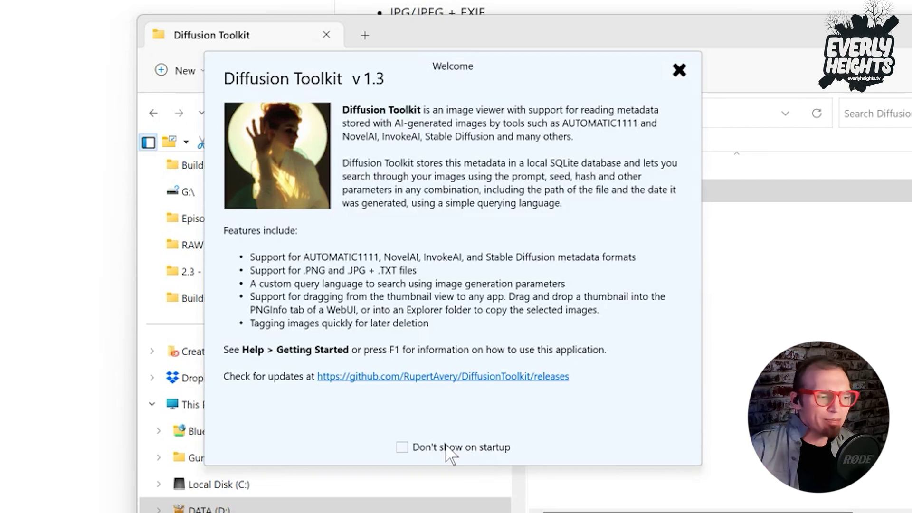
left_click(403, 449)
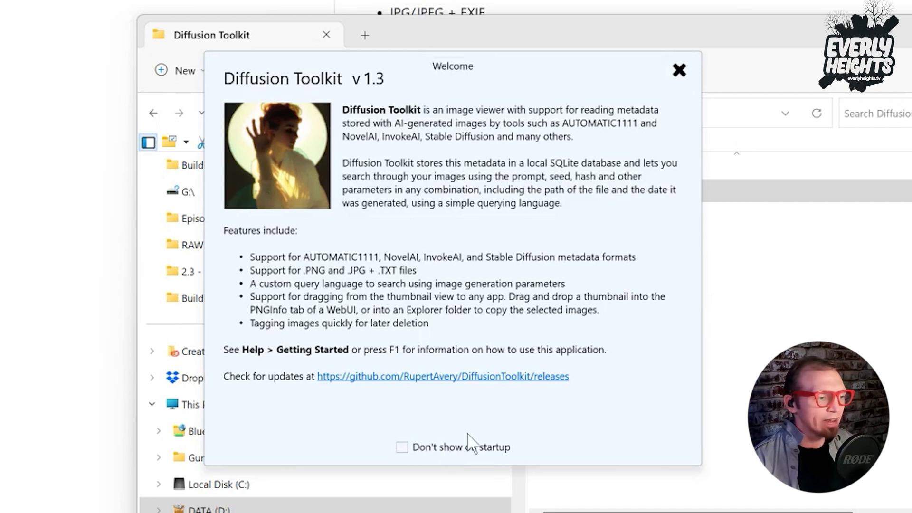
left_click(681, 72)
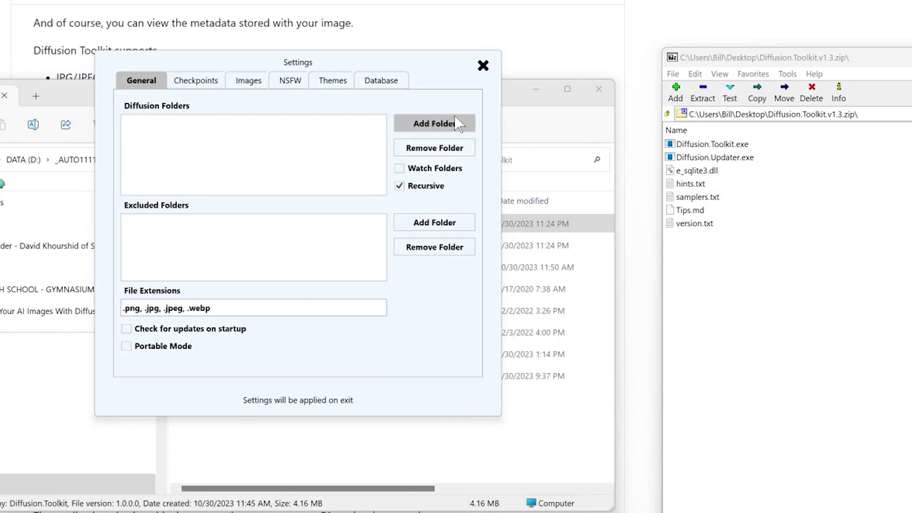
Step: Copy the stable-diffusion-webui path while browsing and add D:\_AUTO1111 Stable Diffusion\Stable Diffusion Renders as a diffusion folder
left_click(471, 90)
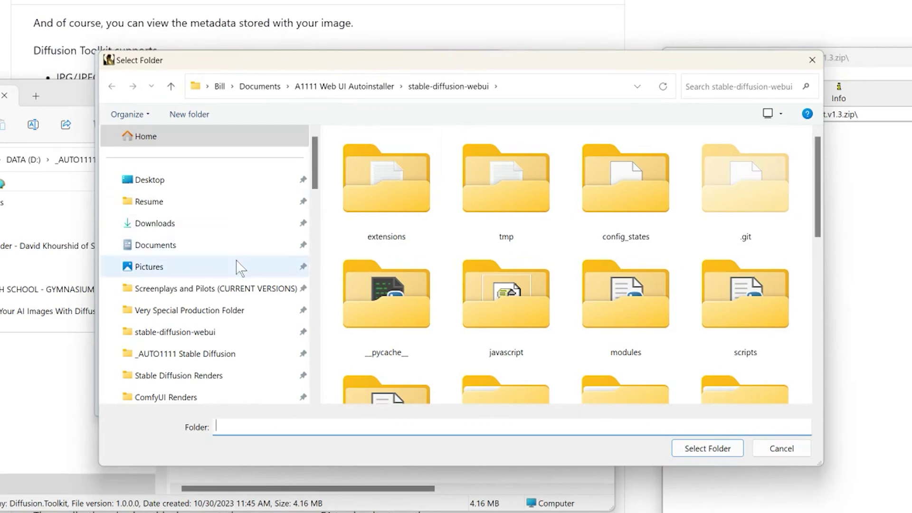
left_click(511, 86)
right_click(514, 88)
left_click(540, 128)
left_click_drag(316, 186, 316, 218)
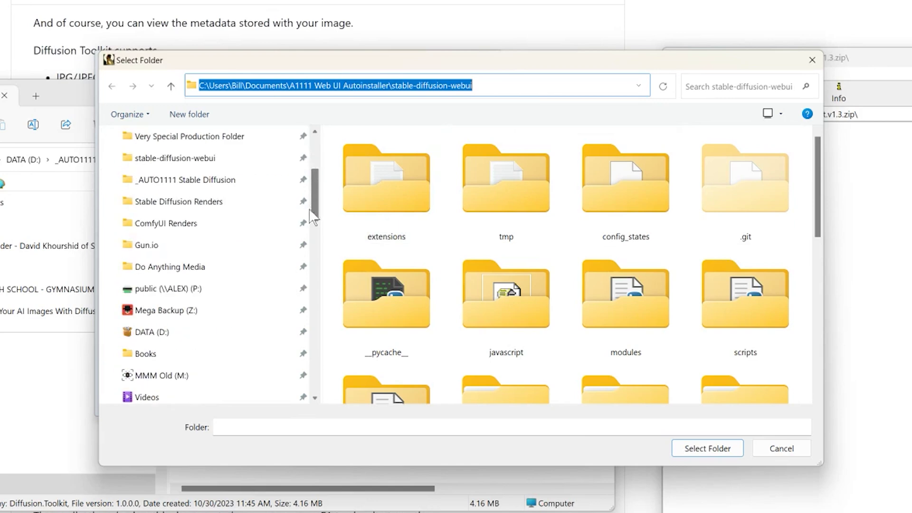
left_click(243, 209)
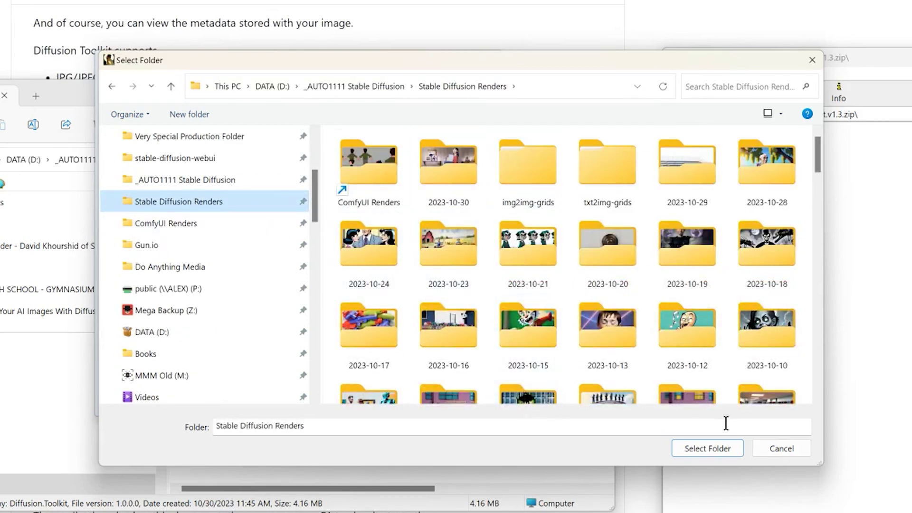
left_click(723, 446)
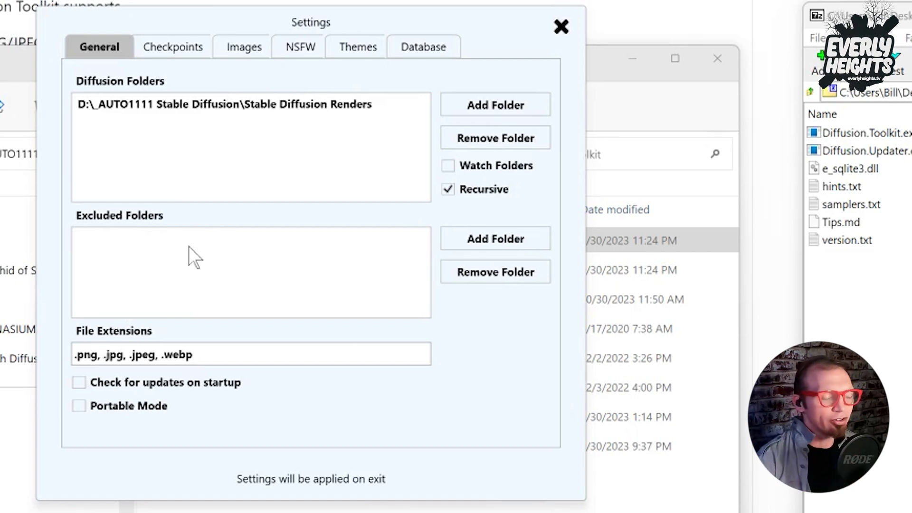
Step: Set the checkpoints' Model Root to the models\Stable-diffusion folder inside stable-diffusion-webui, using the copied path
left_click(174, 53)
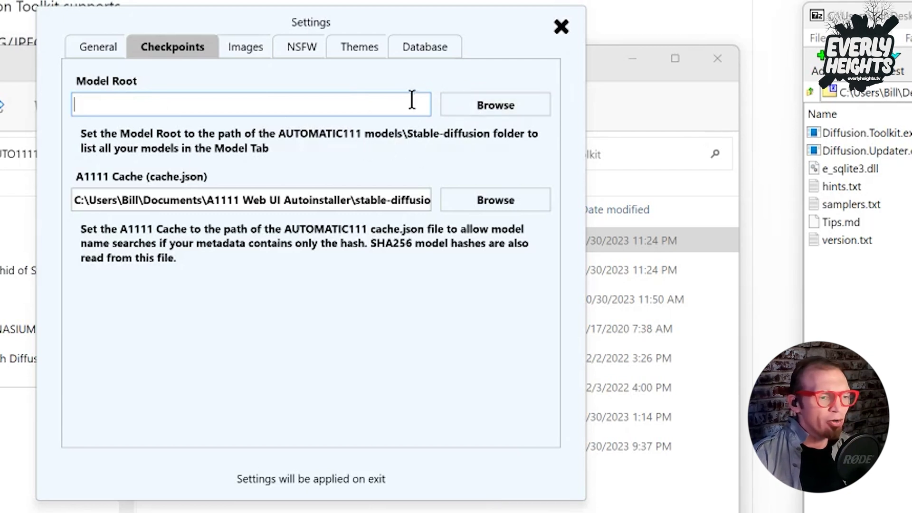
left_click(502, 104)
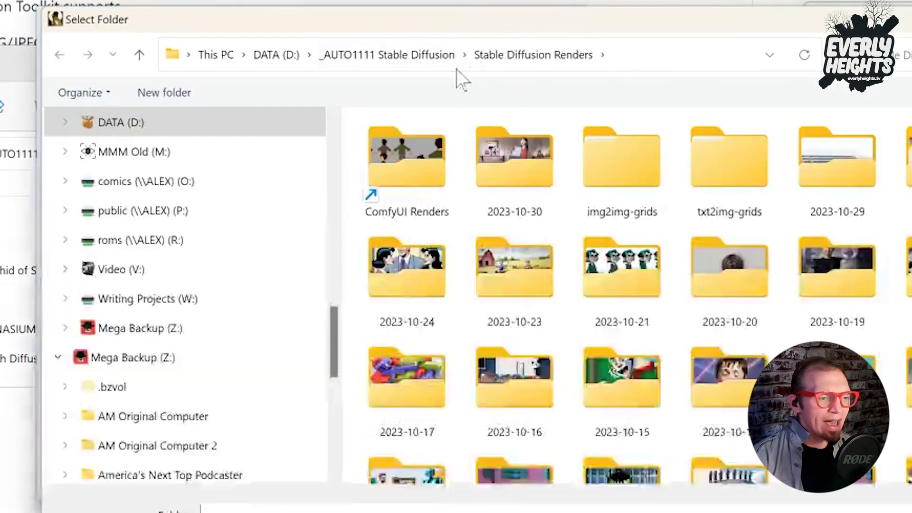
left_click(656, 56)
right_click(656, 56)
left_click(731, 138)
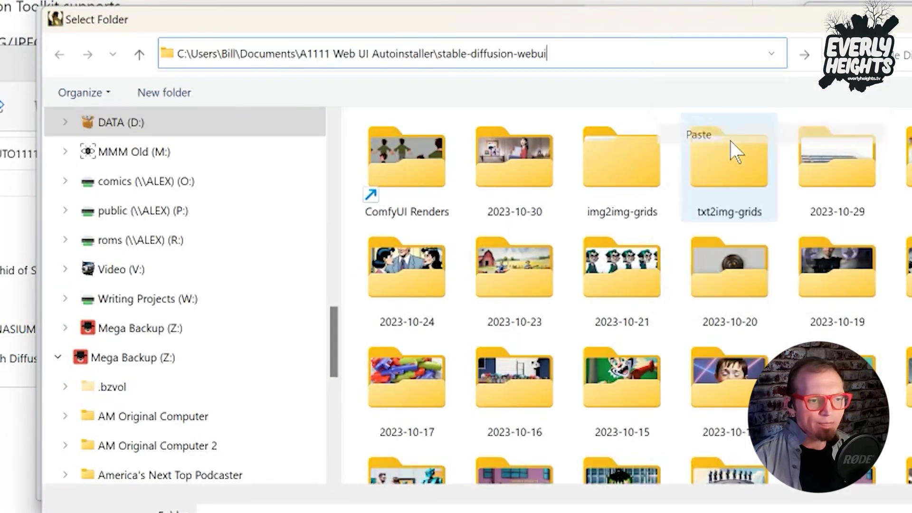
key("Return")
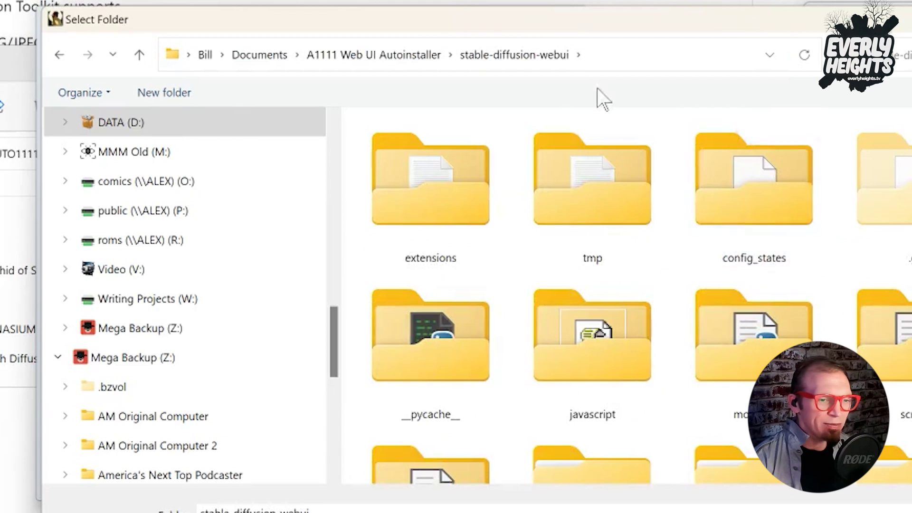
scroll(563, 304, "down", 2)
scroll(555, 304, "down", 2)
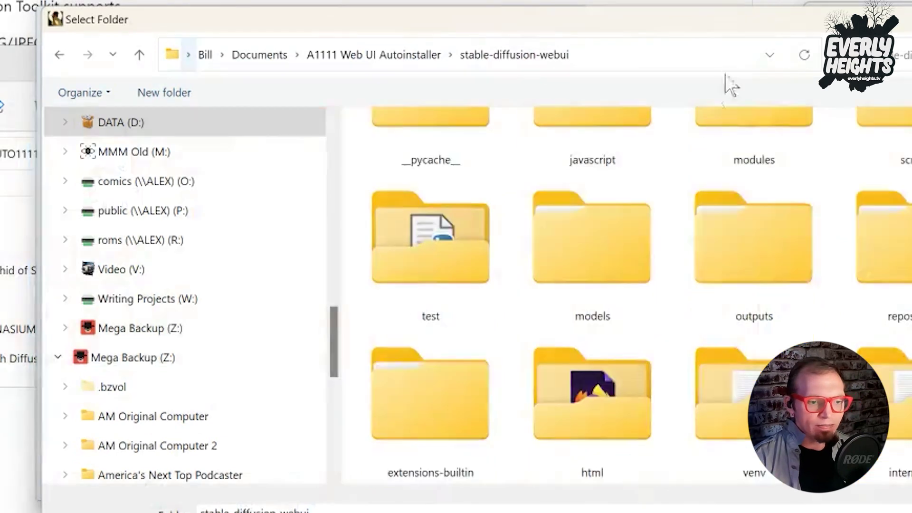
double_click(654, 240)
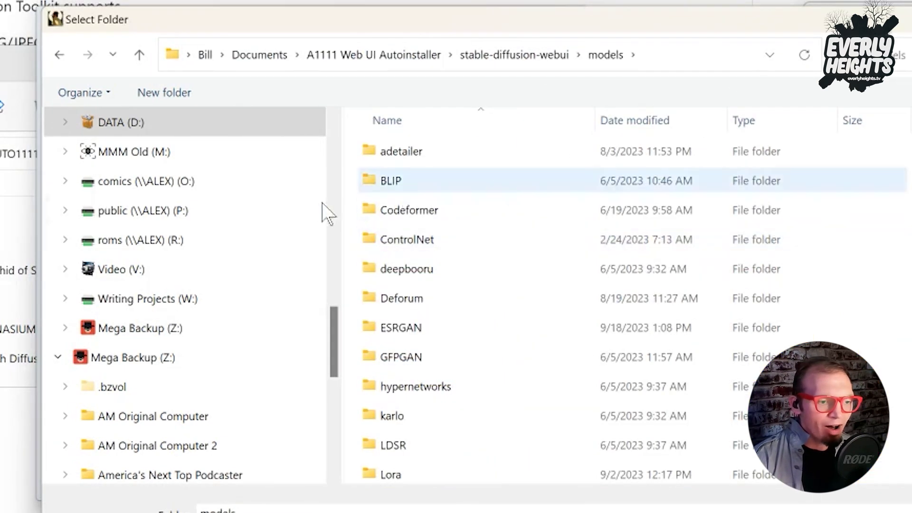
scroll(444, 316, "down", 5)
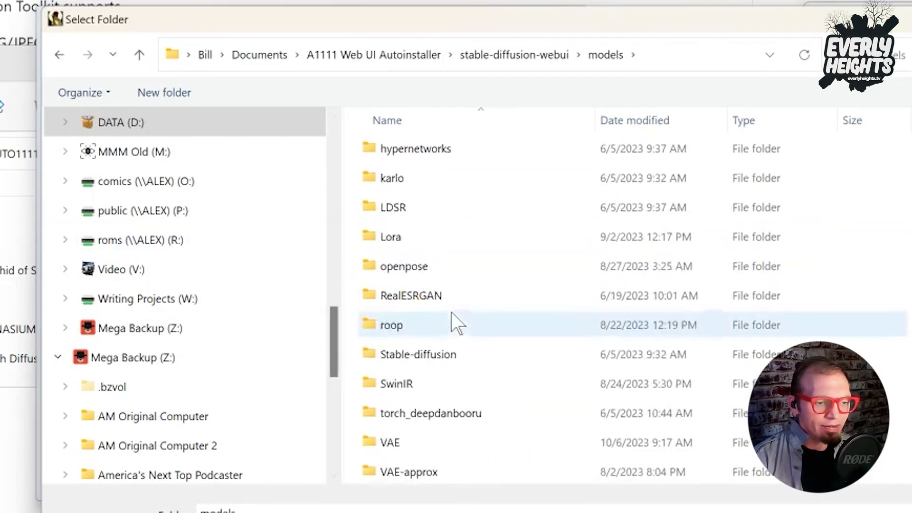
double_click(446, 354)
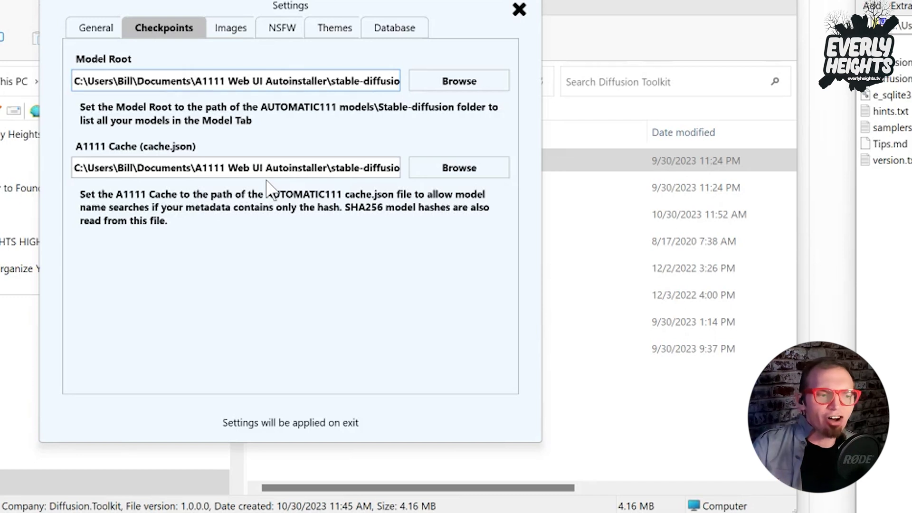
Step: Set the A1111 Cache path to the cache.json file in the stable-diffusion-webui folder
left_click(441, 171)
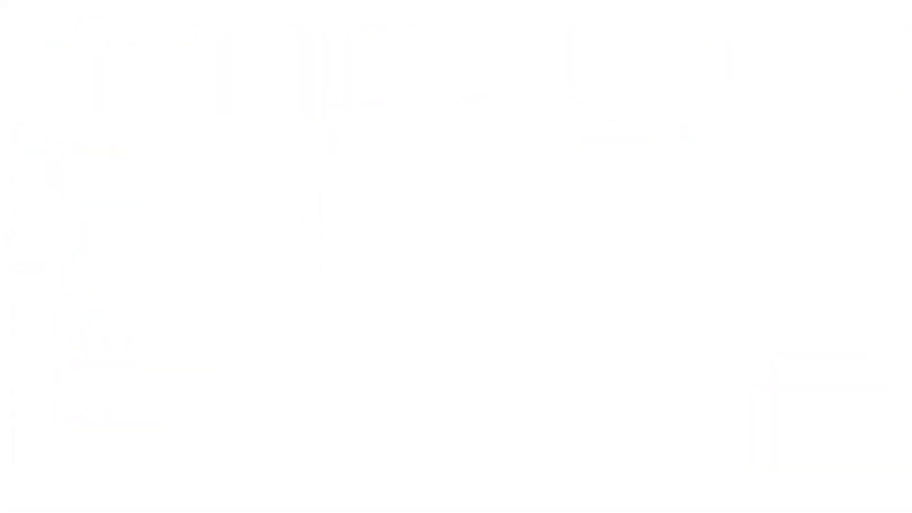
left_click(512, 26)
scroll(573, 178, "up", 1)
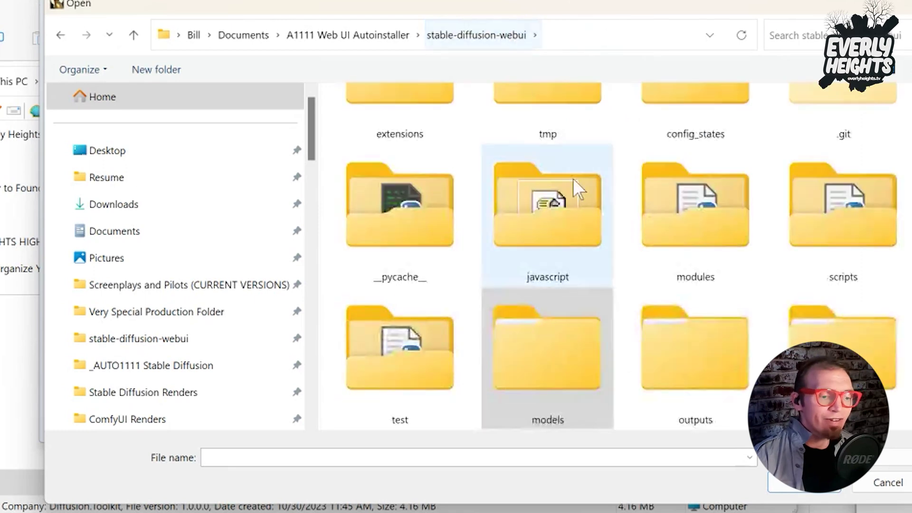
scroll(591, 234, "down", 3)
scroll(662, 316, "up", 4)
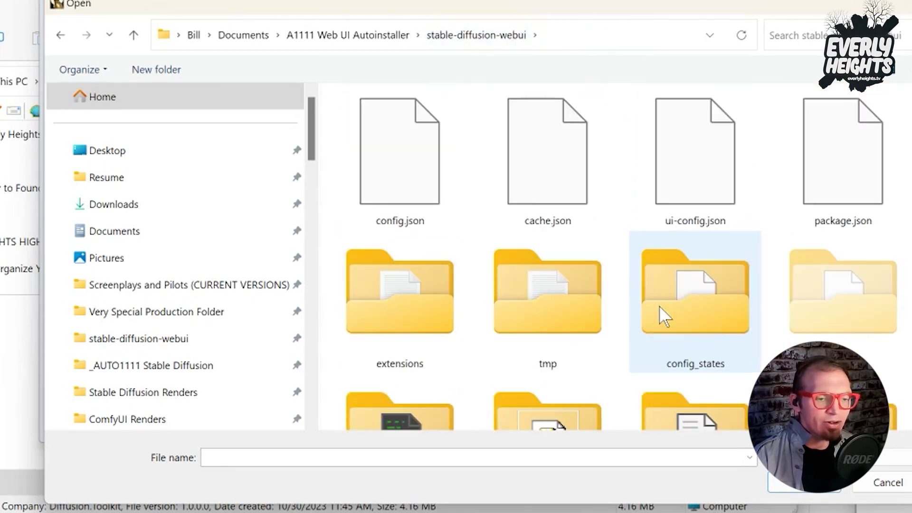
double_click(374, 162)
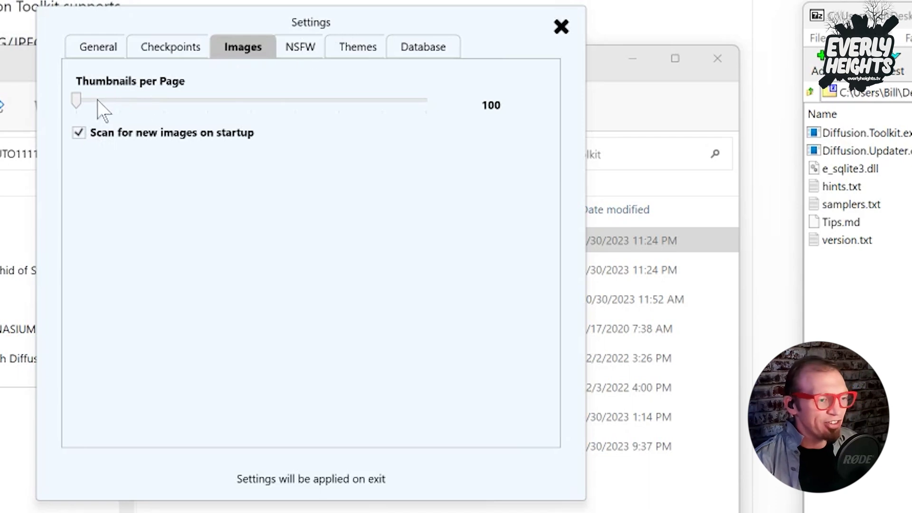
Step: Review the thumbnails-per-page, NSFW, theme and database options in the settings
mouse_move(76, 101)
left_mouse_down()
mouse_move(440, 99)
mouse_move(83, 94)
left_mouse_up()
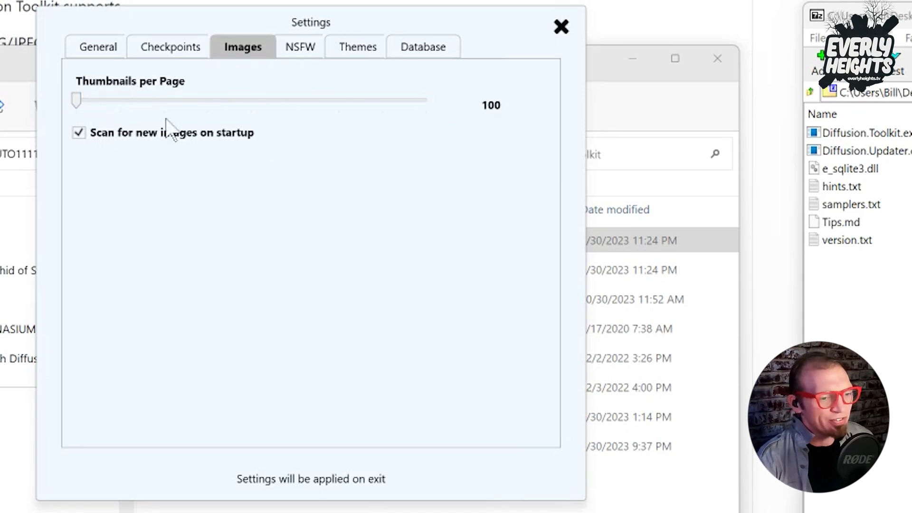
left_click(291, 53)
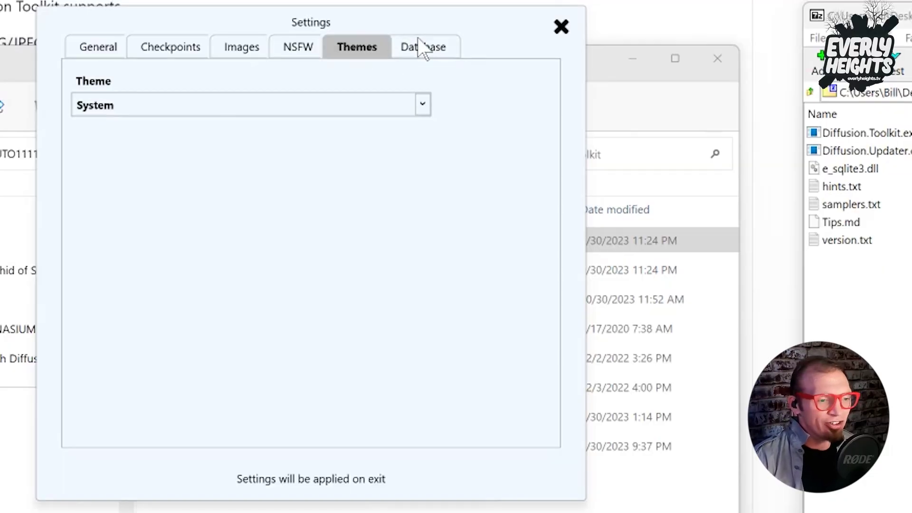
left_click(421, 61)
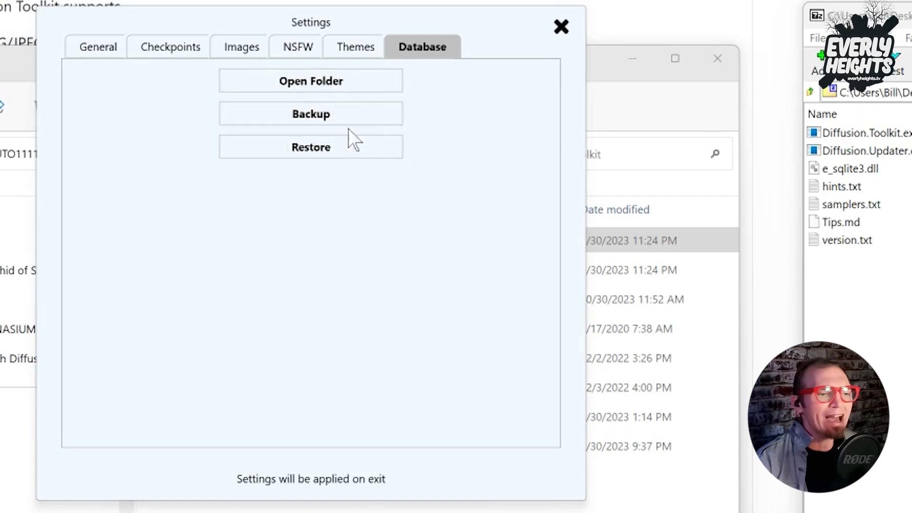
Step: Close the settings to apply them and inspect the first render in the preview at different zoom levels
left_click(547, 28)
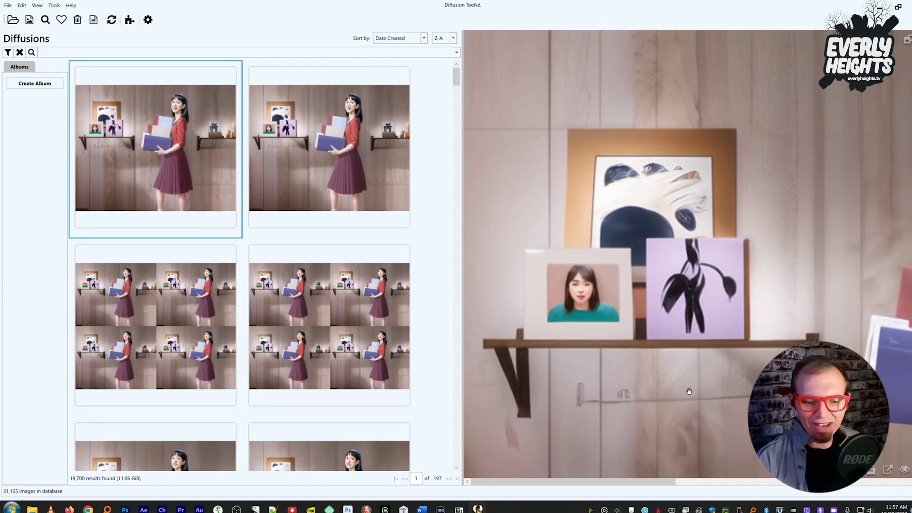
mouse_move(653, 482)
left_mouse_down()
mouse_move(755, 476)
mouse_move(665, 478)
left_mouse_up()
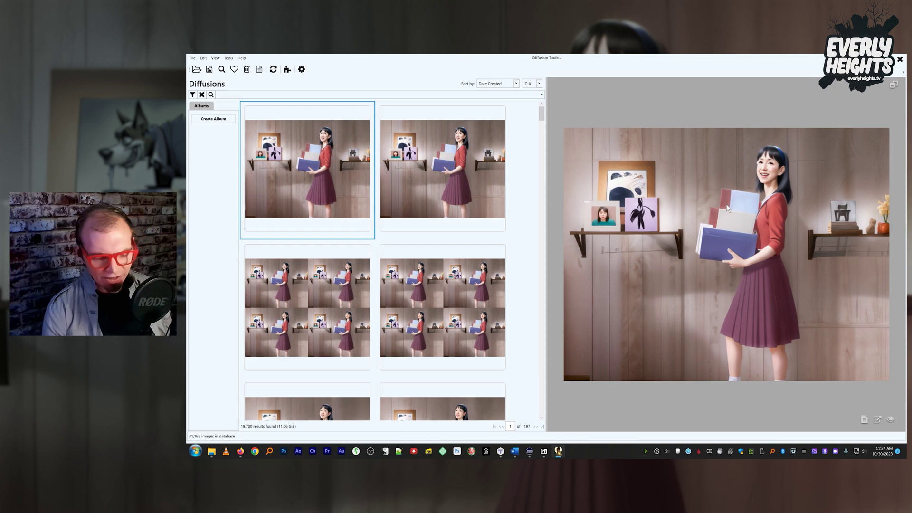
scroll(728, 208, "down", 1)
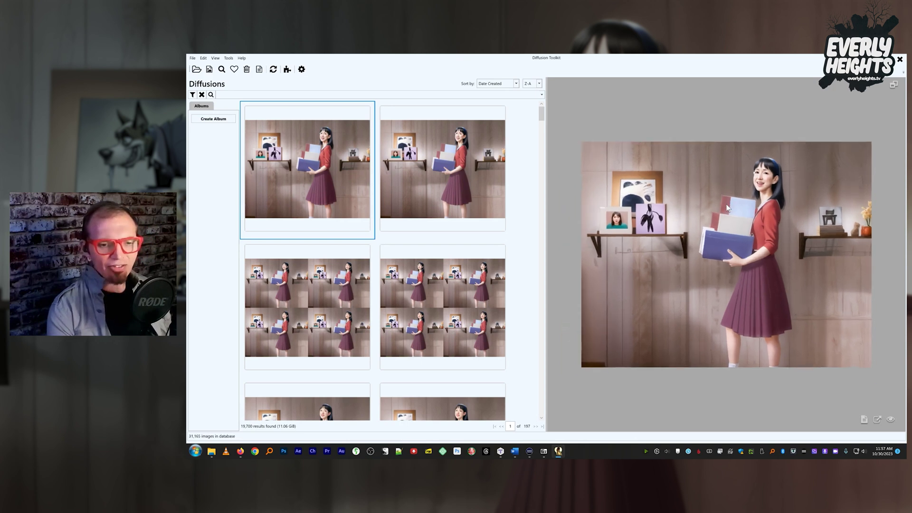
scroll(728, 208, "up", 2)
scroll(728, 208, "down", 1)
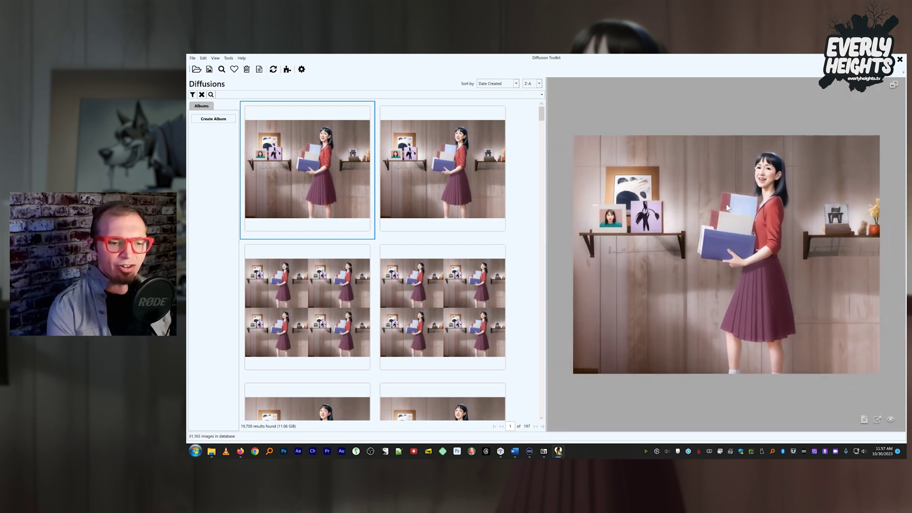
scroll(728, 208, "up", 1)
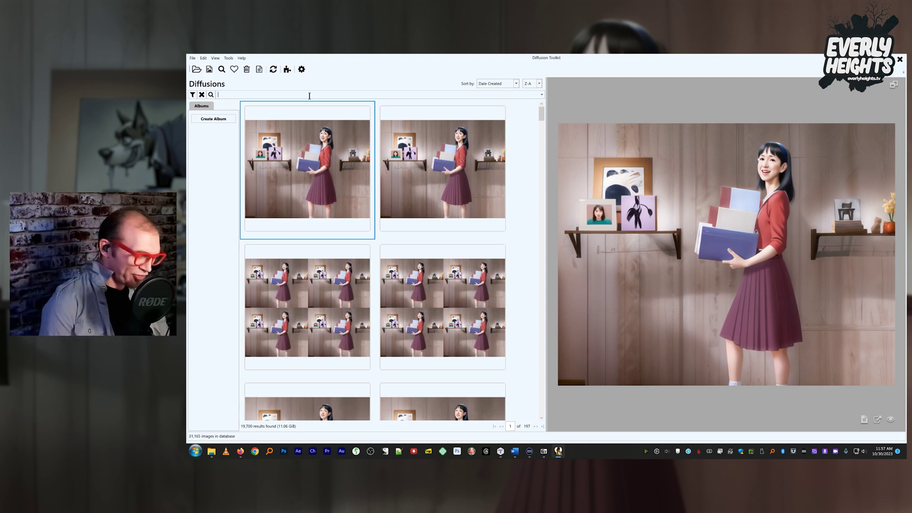
Step: Search the diffusions for "superman" and look through the matching thumbnails
left_click(309, 96)
type("supermasn")
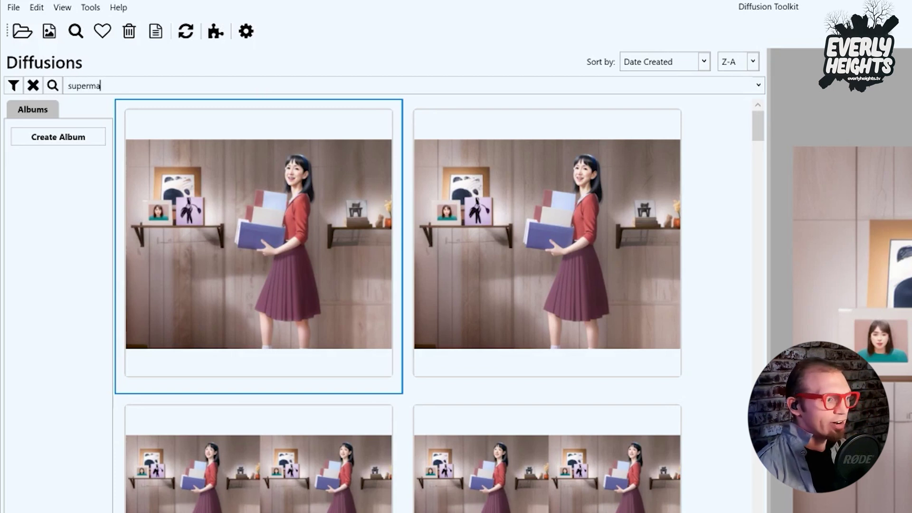
key("Return")
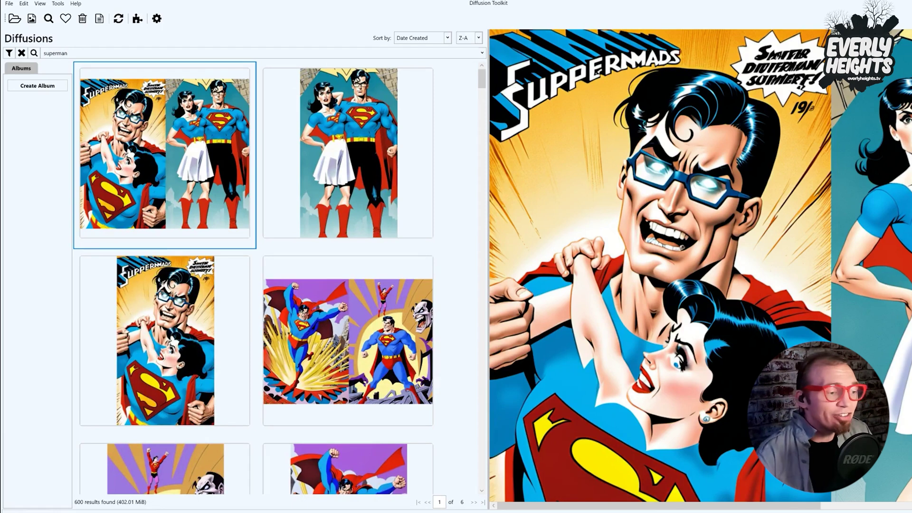
scroll(298, 202, "down", 10)
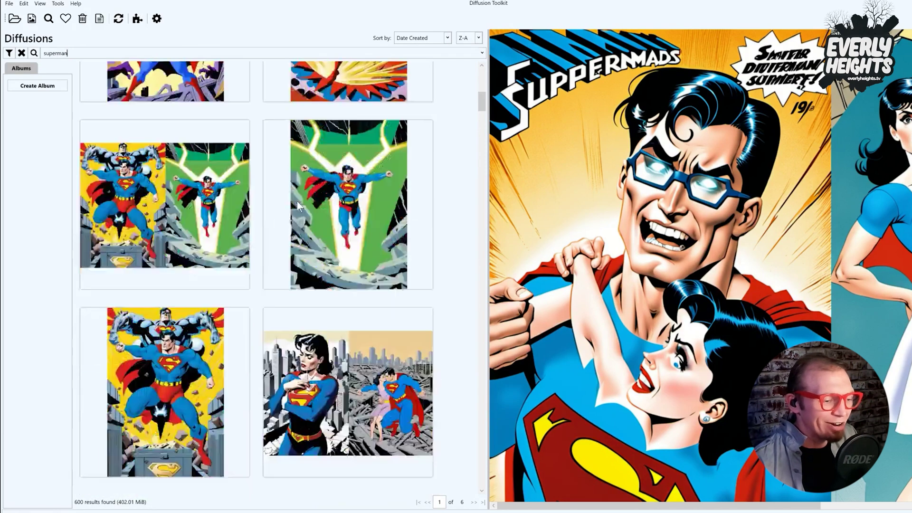
scroll(298, 201, "down", 10)
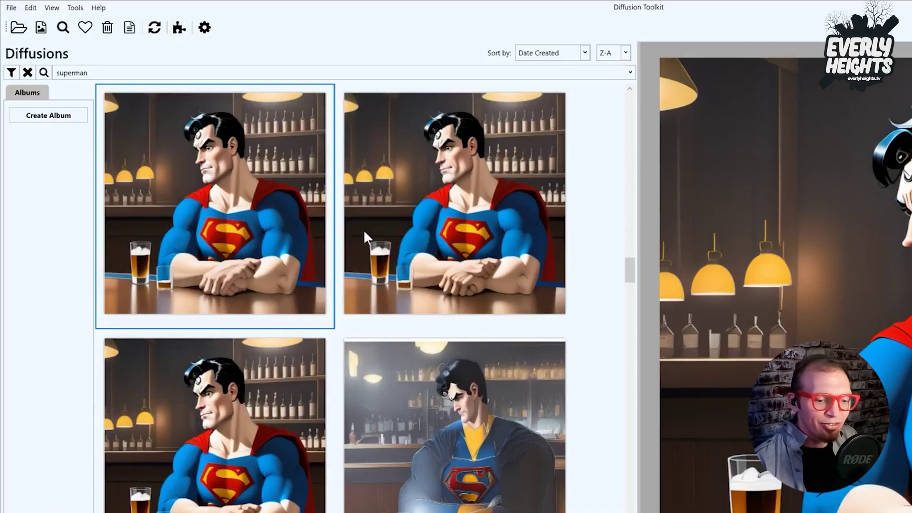
Step: Preview the renders of Superman sitting at a bar and browse further through the results
left_click(378, 221)
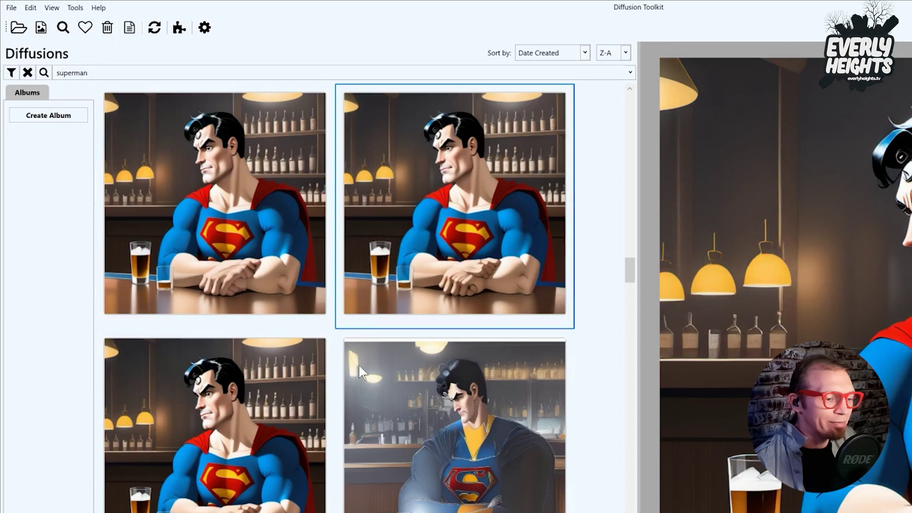
left_click(410, 407)
scroll(236, 376, "down", 3)
scroll(237, 375, "down", 5)
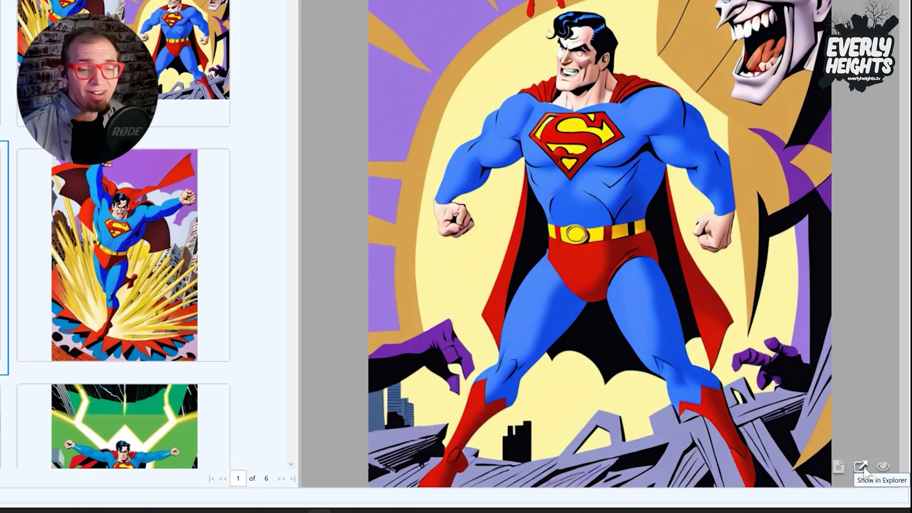
Step: Show the selected Superman render in Explorer and display its generation info over the preview
left_click(862, 467)
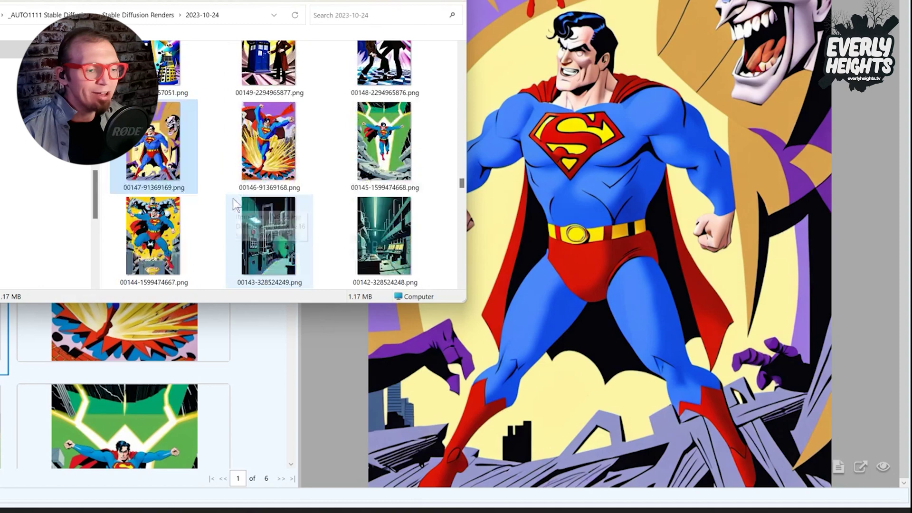
mouse_move(134, 144)
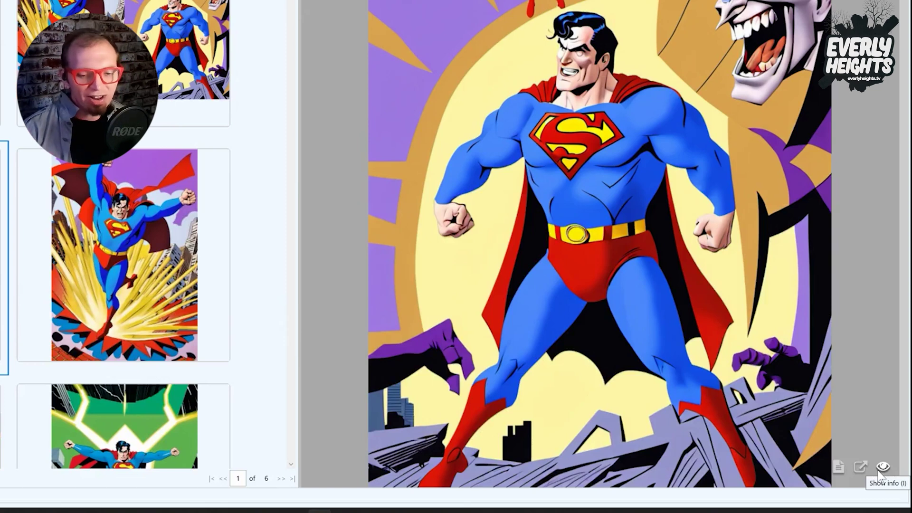
left_click(878, 472)
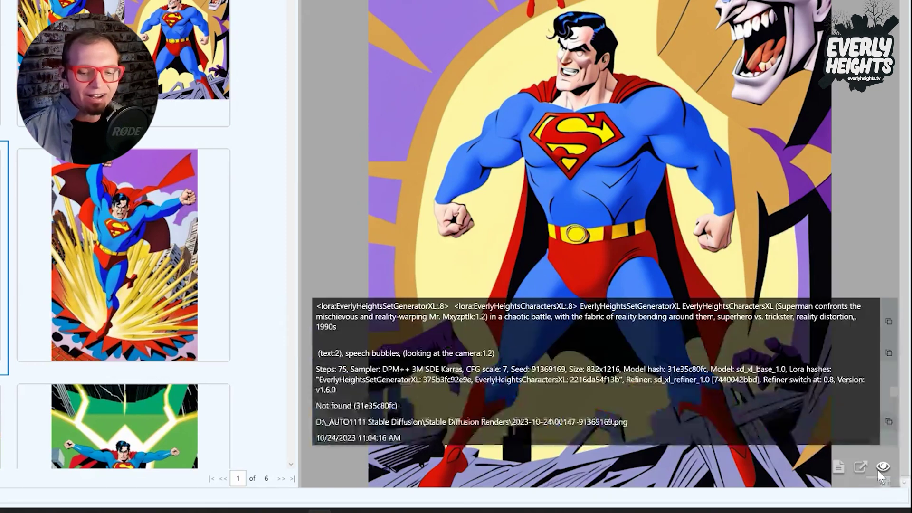
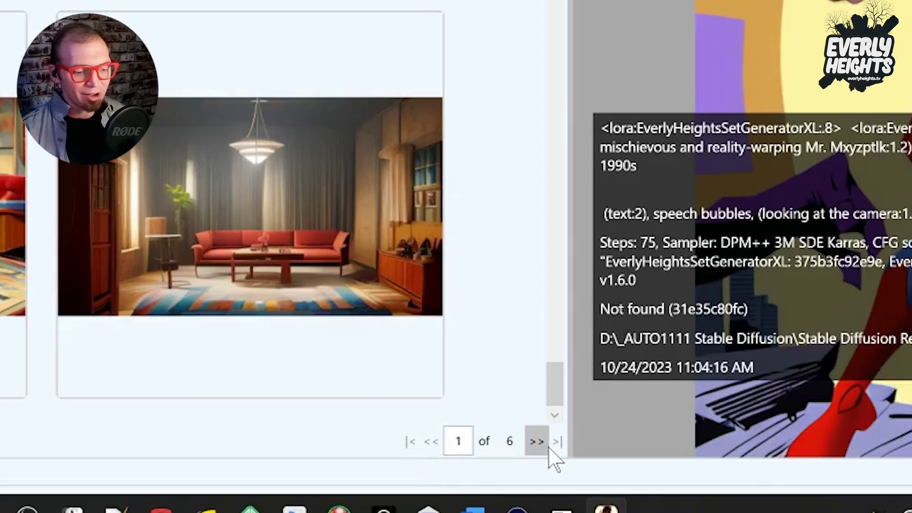
Step: Go forward to page 4 of the search results and preview the second render of Superman flying above the clouds
left_click(542, 446)
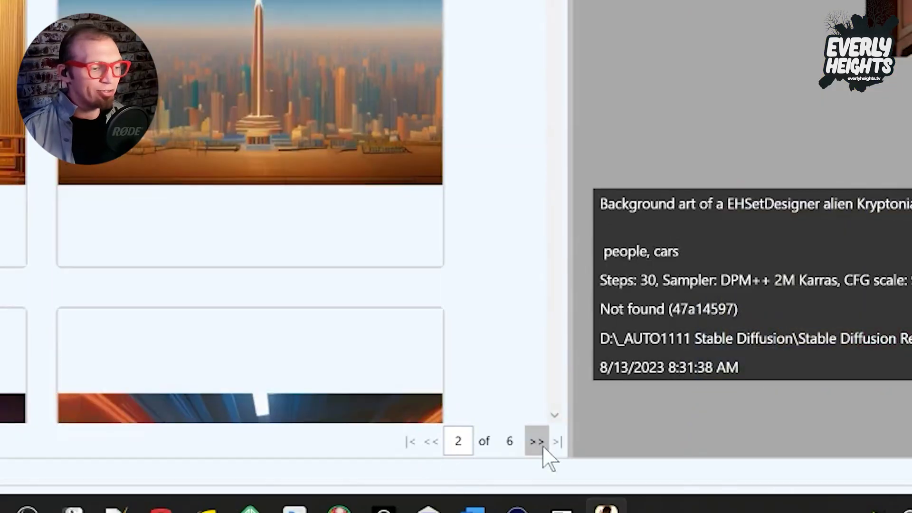
left_click(543, 446)
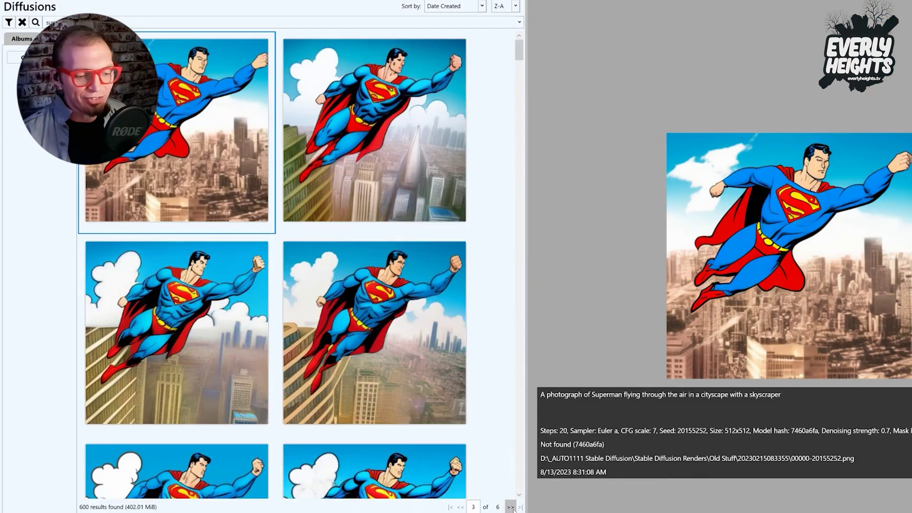
left_click(543, 446)
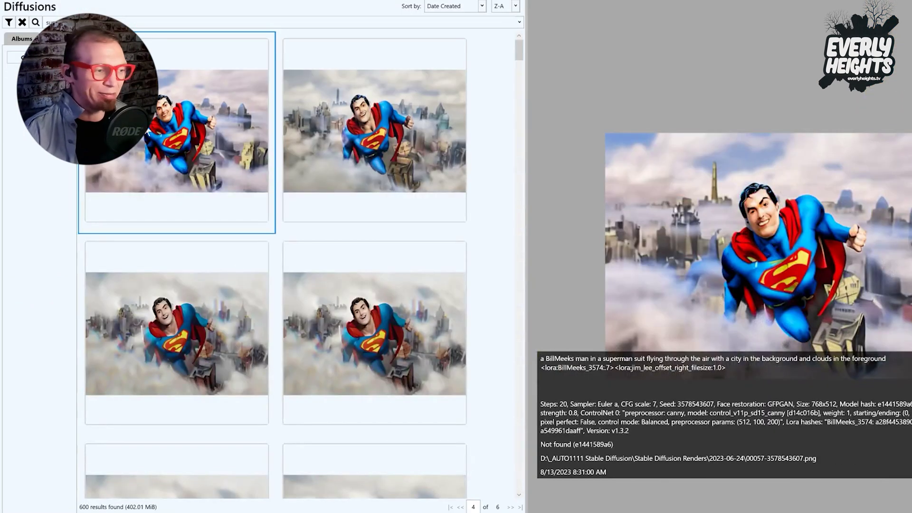
left_click(324, 122)
scroll(325, 212, "down", 3)
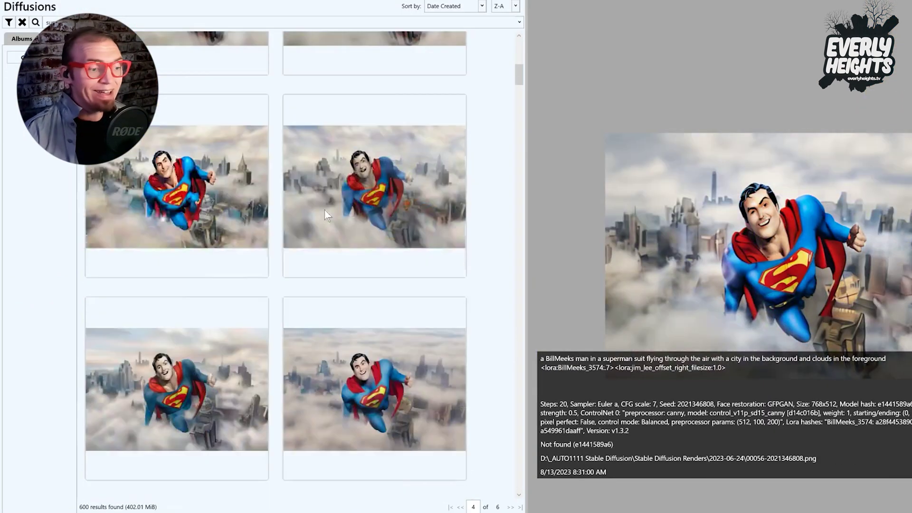
scroll(324, 210, "up", 3)
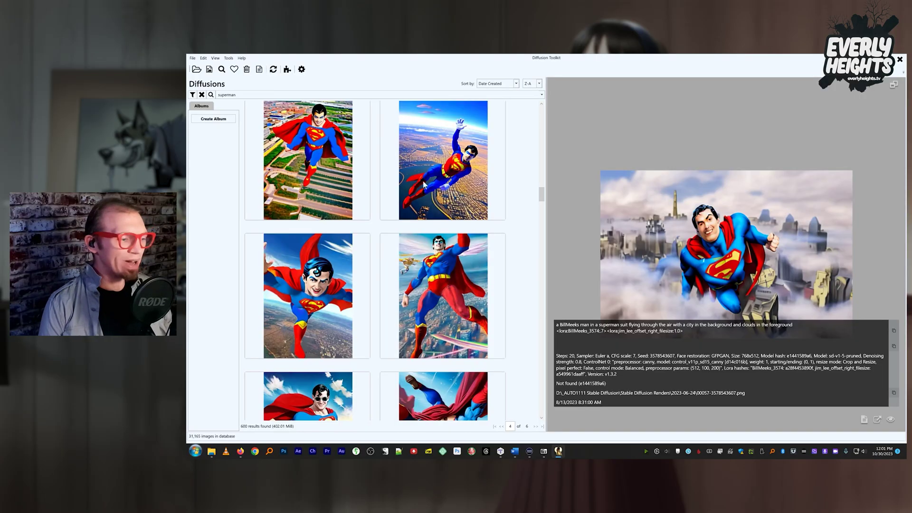
Step: Select the six consecutive renders of Superman flying over cities and add them to a new album named "Superman"
left_click(335, 174)
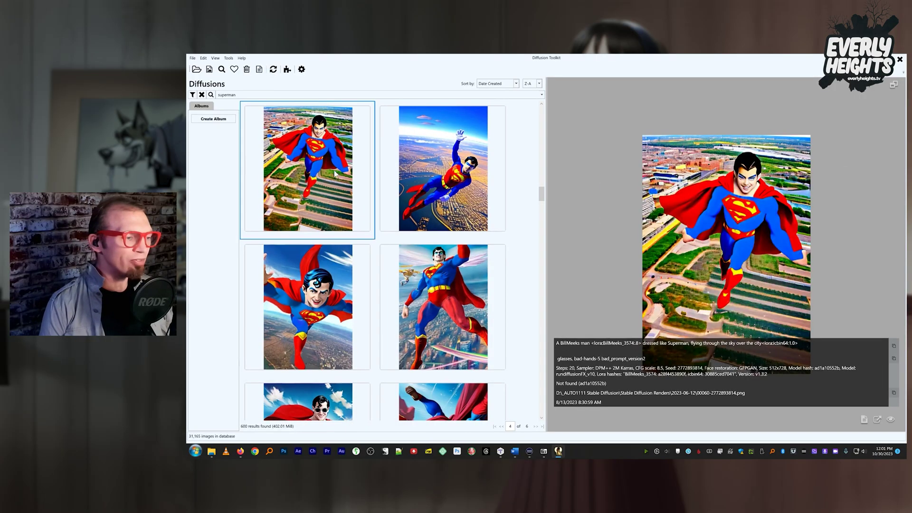
left_click(413, 384, "shift")
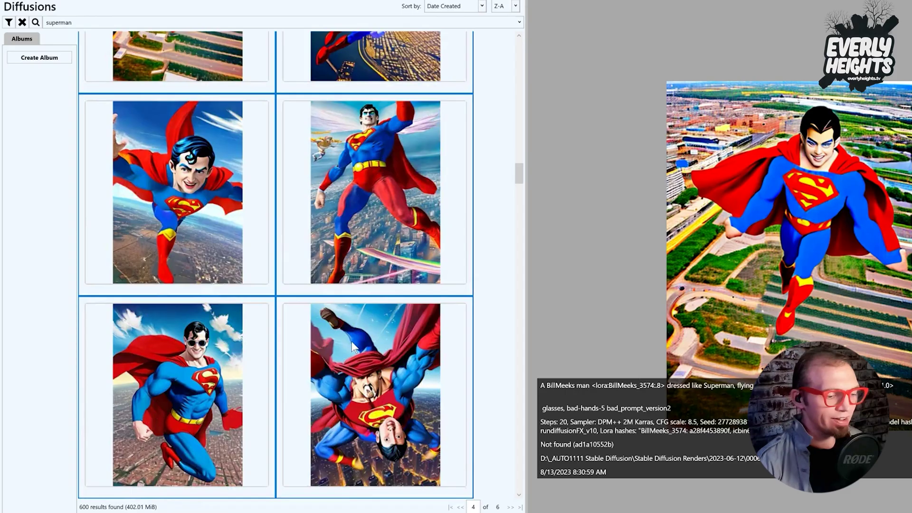
right_click(352, 343)
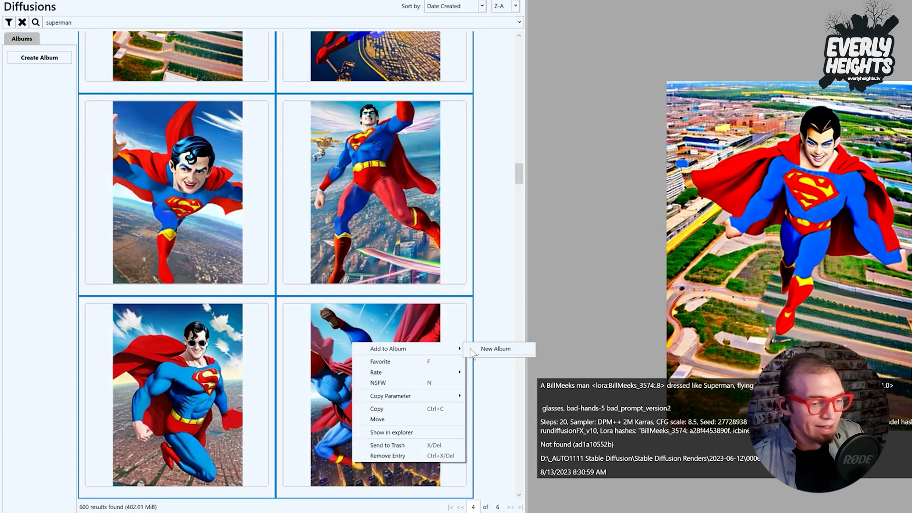
left_click(477, 349)
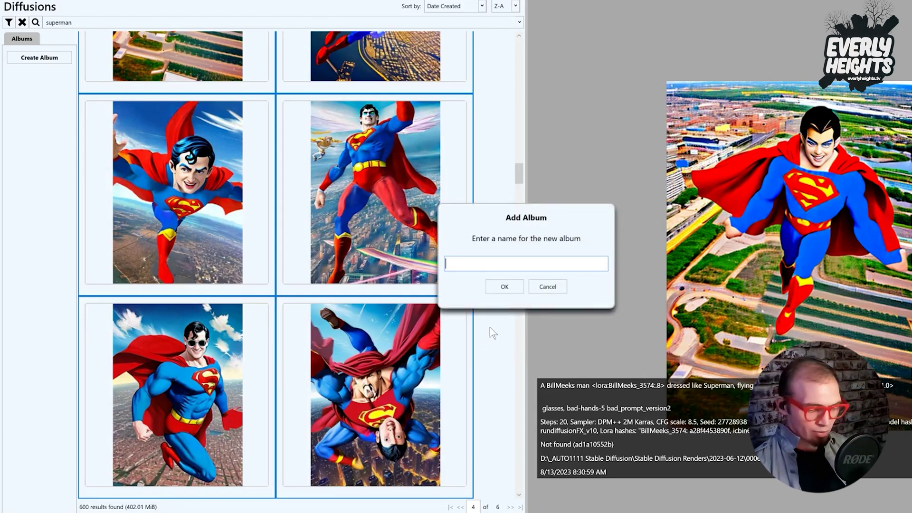
type("Sup")
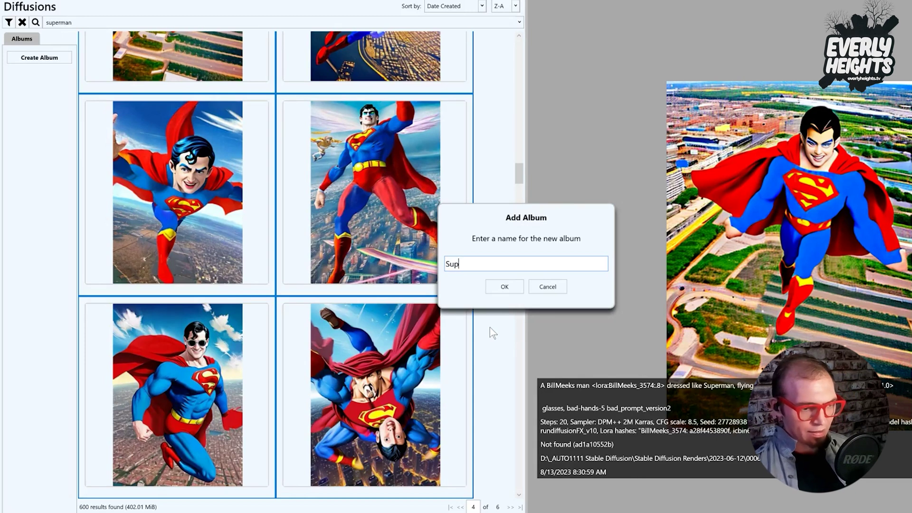
type("erman")
key("Return")
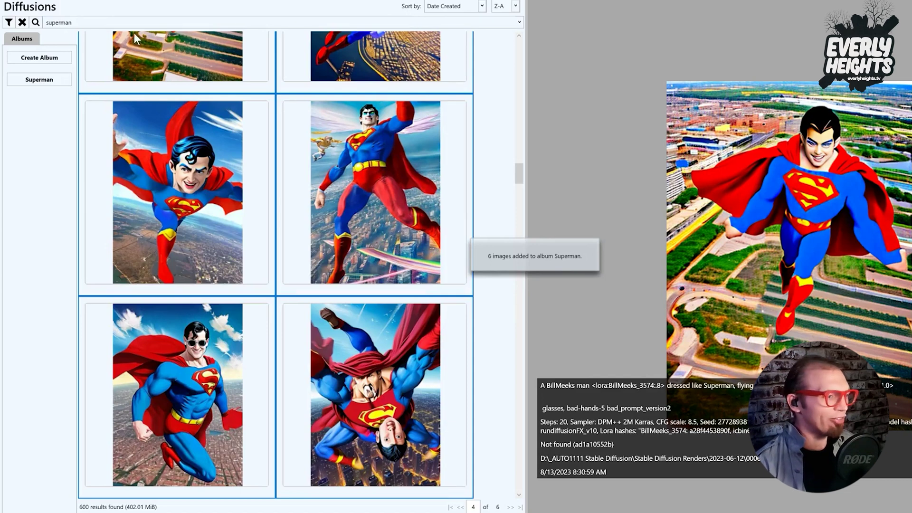
Step: Clear the "superman" search so that all indexed images are listed
double_click(90, 23)
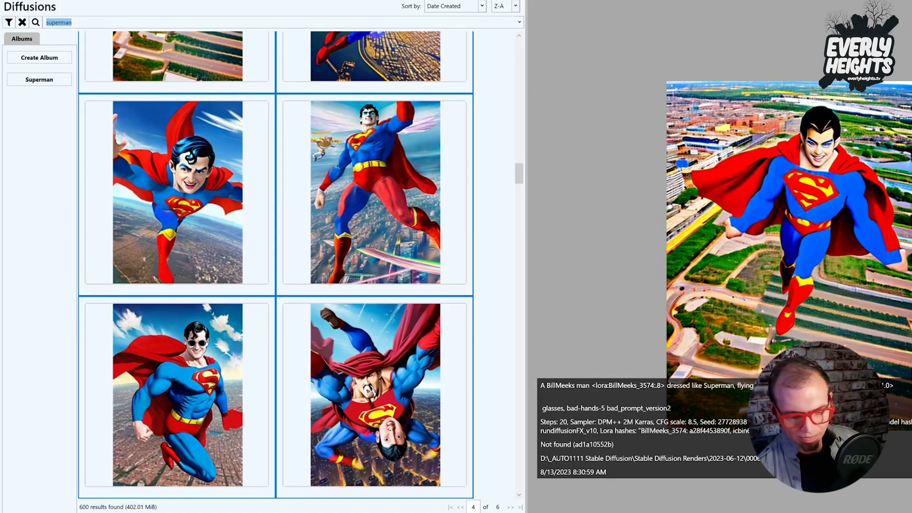
key("BackSpace")
key("Return")
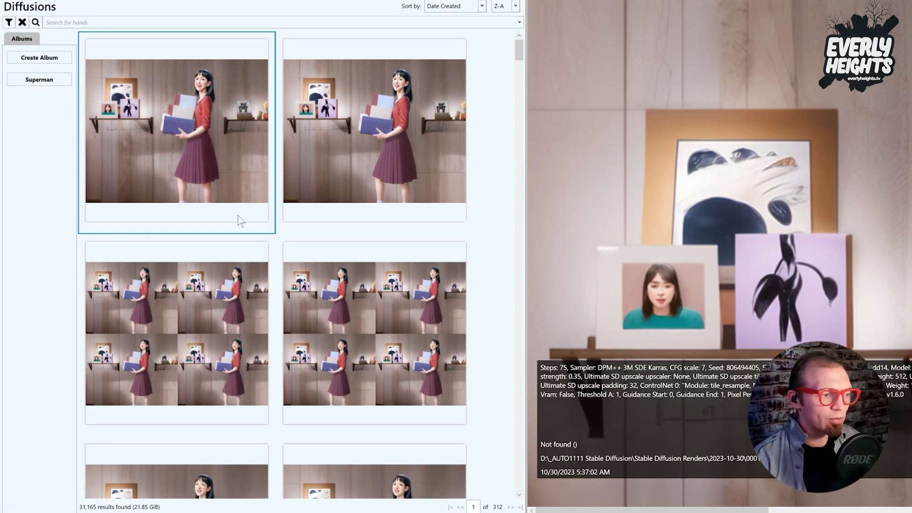
Step: Open the Superman album, look through its images and preview the upside-down Superman render
left_click(52, 79)
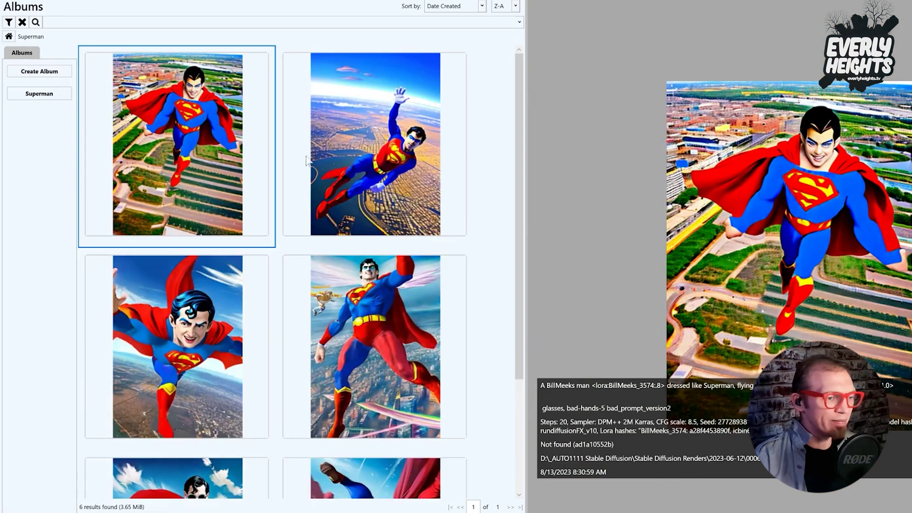
scroll(326, 162, "down", 3)
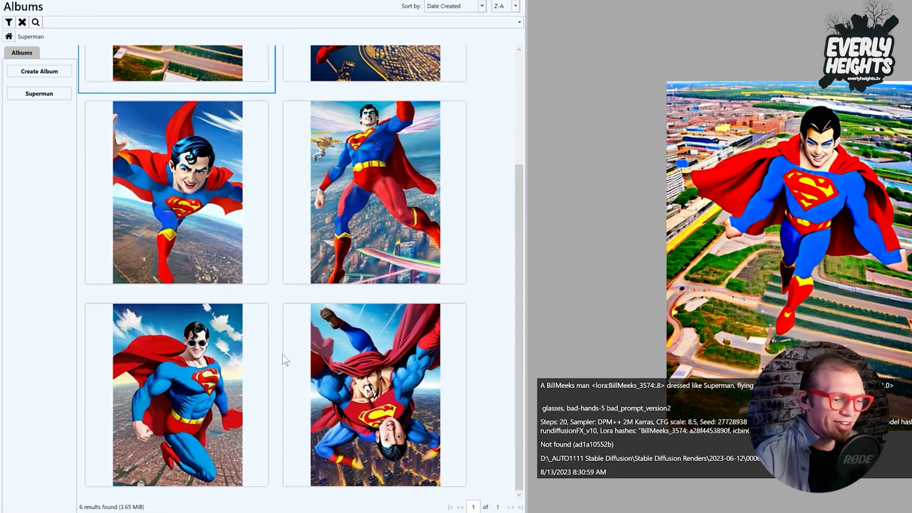
left_click(384, 395)
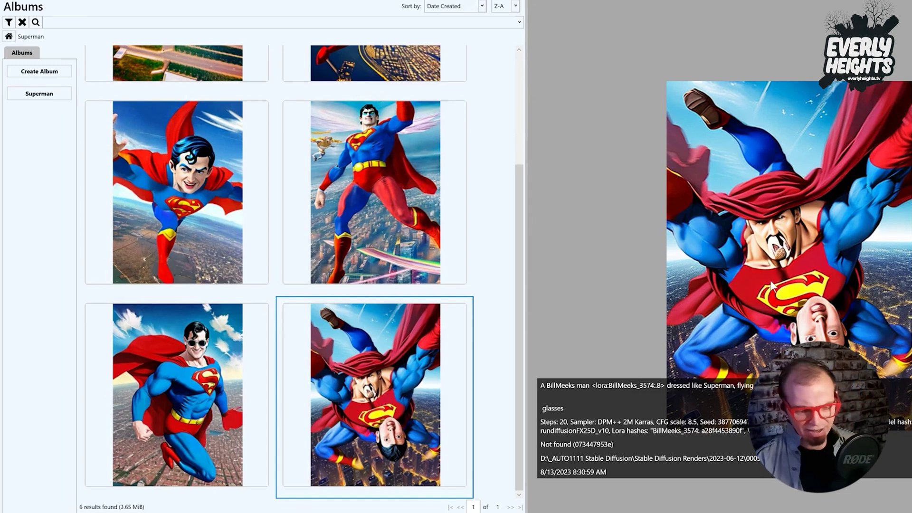
scroll(771, 285, "up", 2)
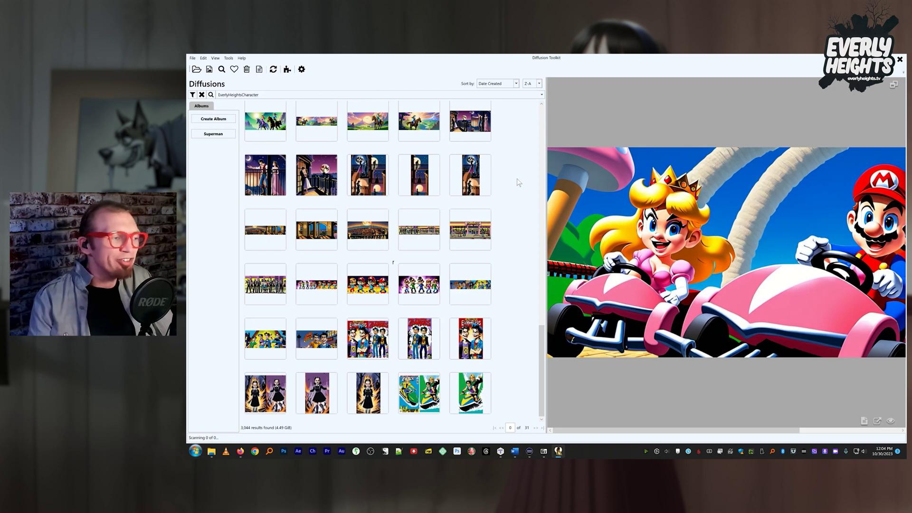
Step: Set the thumbnail size to 512x512 for the EverlyHeightsCharacter search results
left_click(215, 58)
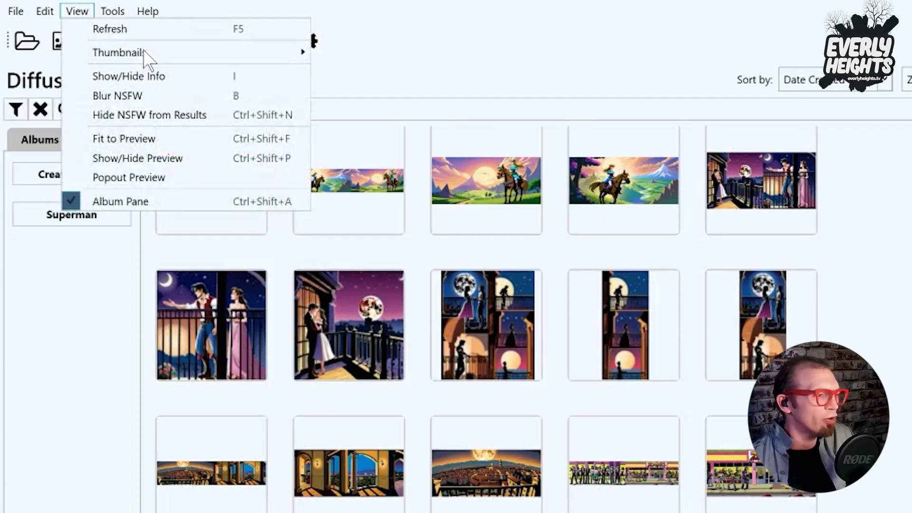
mouse_move(148, 57)
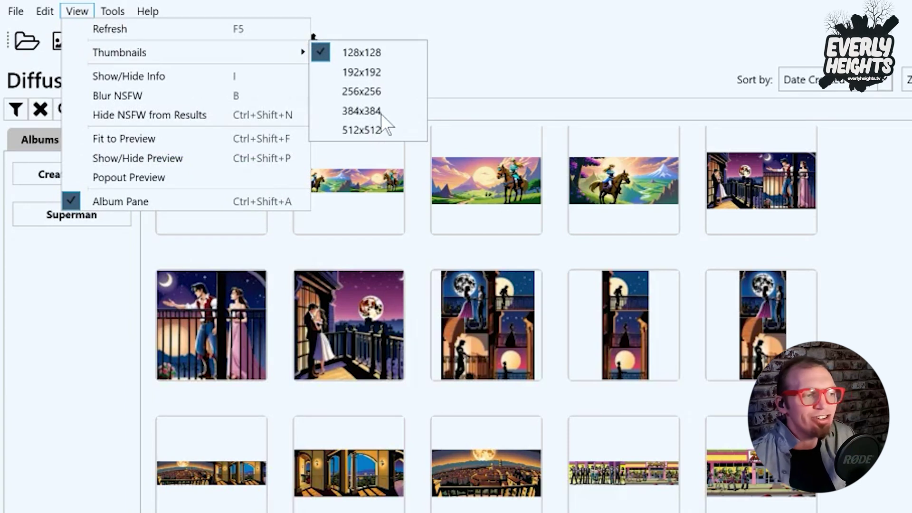
left_click(375, 129)
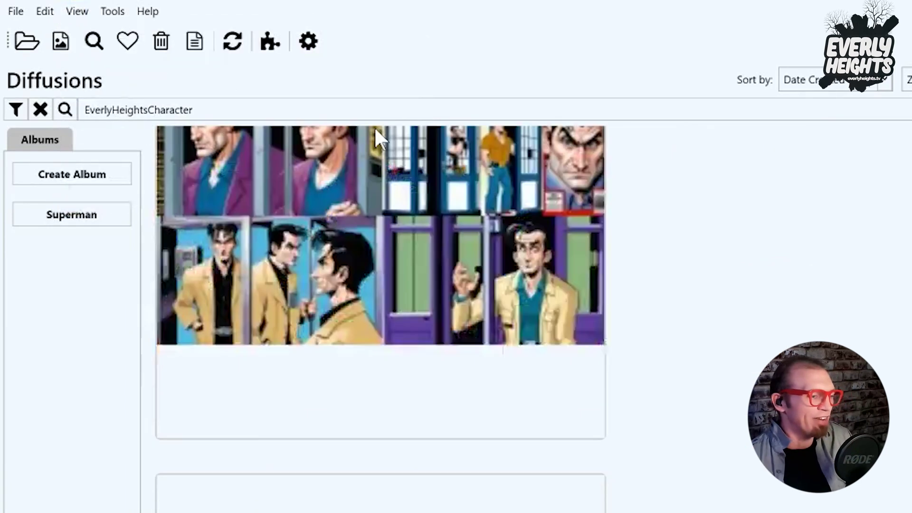
Step: Set the thumbnail size to 384x384 and preview the render of Link riding a black horse under a purple sky
left_click(76, 10)
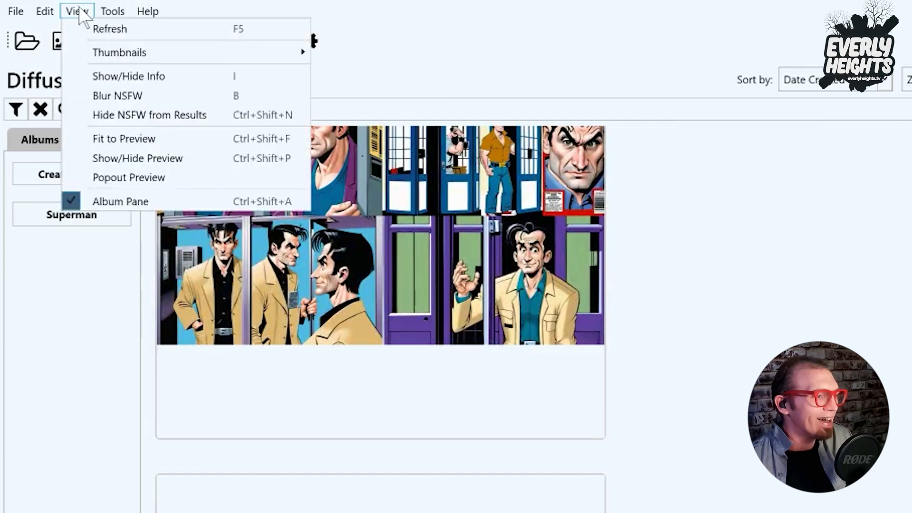
mouse_move(149, 50)
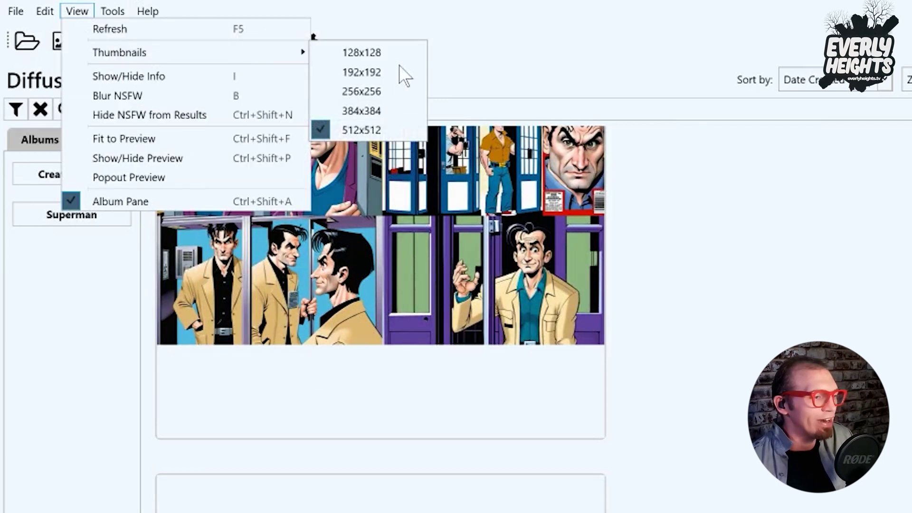
left_click(383, 110)
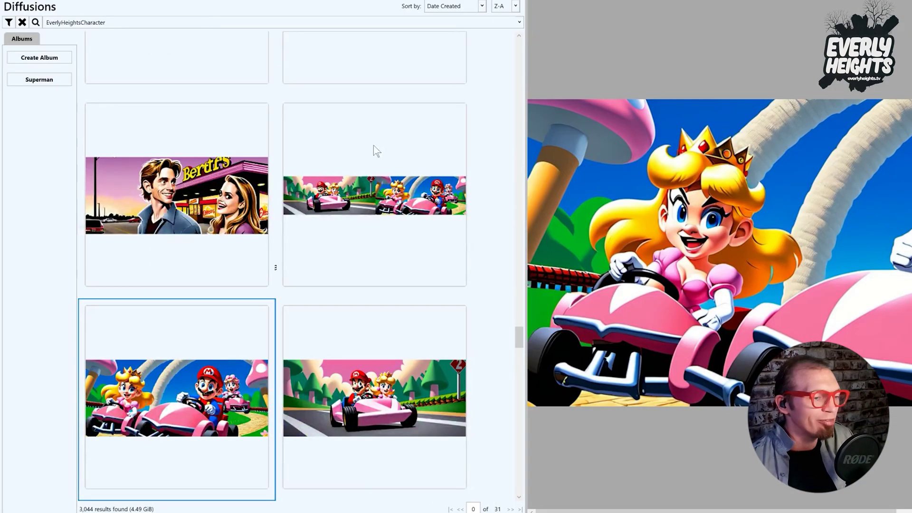
scroll(374, 144, "down", 3)
scroll(373, 143, "down", 6)
left_click(375, 143)
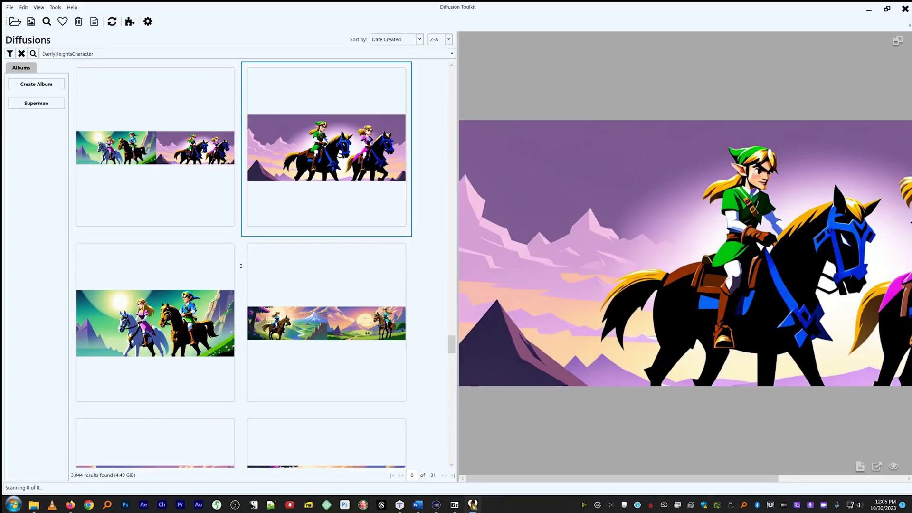
Step: Set the thumbnail size of the EverlyHeightsCharacter results to 256x256 and go to the end of the page
left_click(38, 7)
left_click(181, 41)
scroll(312, 145, "up", 3)
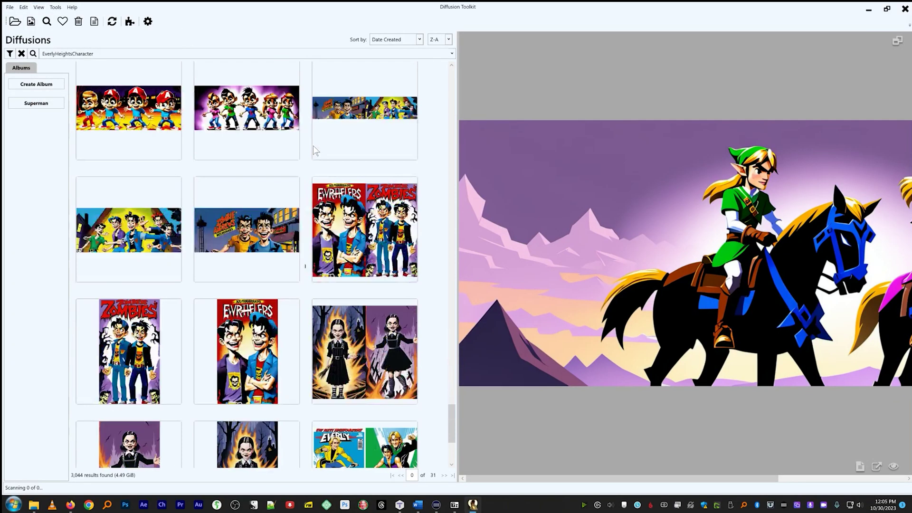
scroll(312, 146, "down", 3)
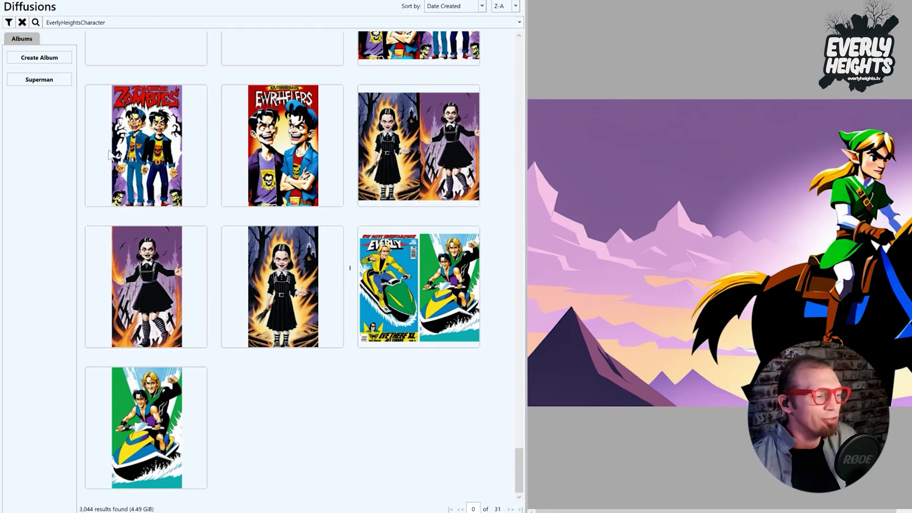
Step: Preview the zombie comic covers, the renders of the girl in the black dress and the jet-ski renders one after another
left_click(162, 145)
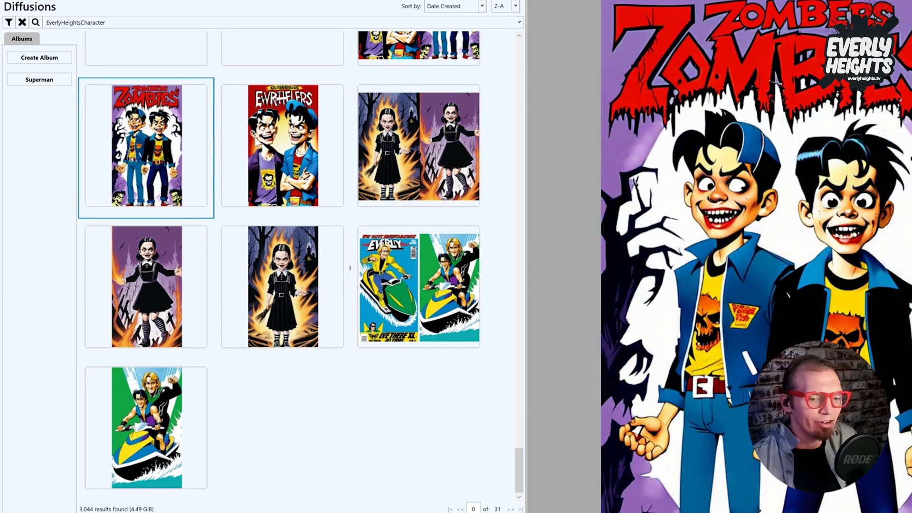
left_click(256, 143)
left_click(427, 141)
left_click(431, 271)
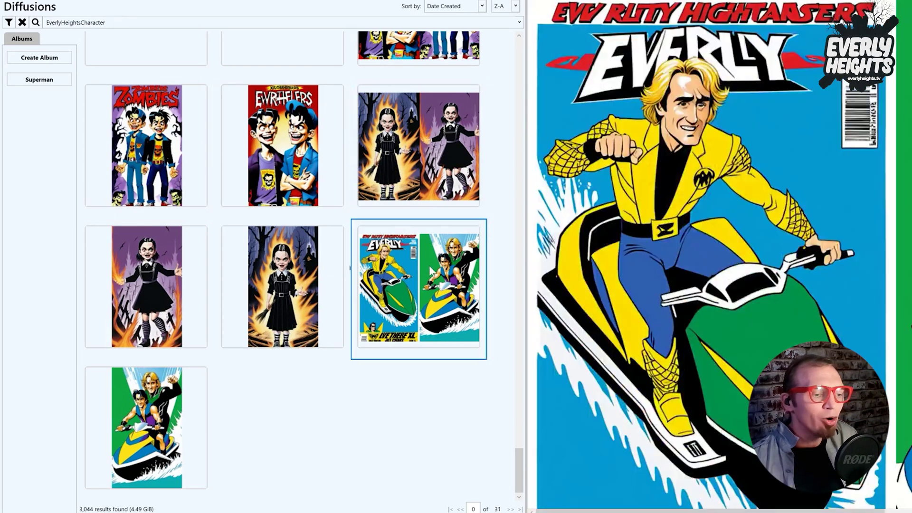
left_click(319, 291)
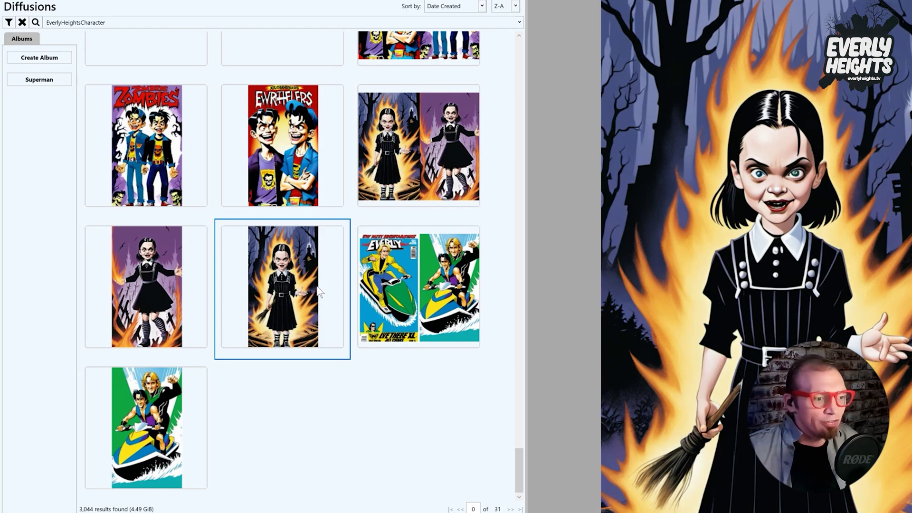
left_click(165, 406)
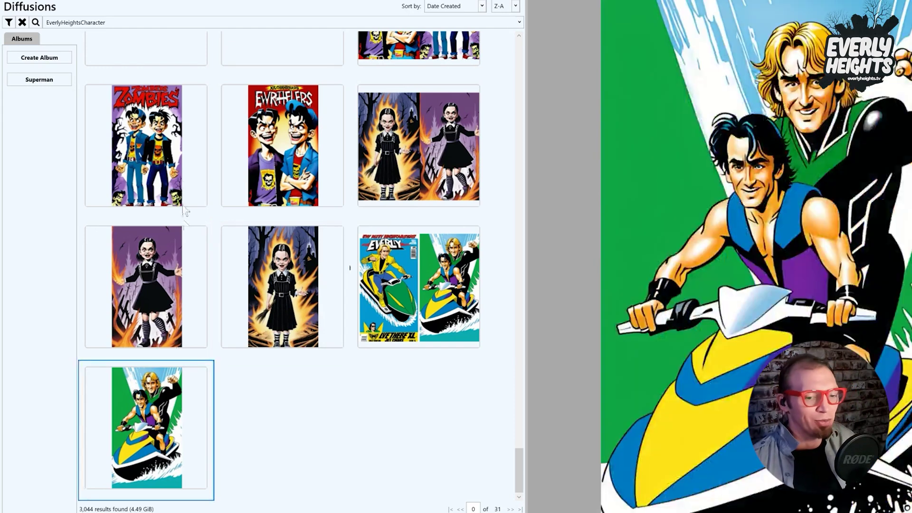
left_click(182, 167)
left_click(273, 165)
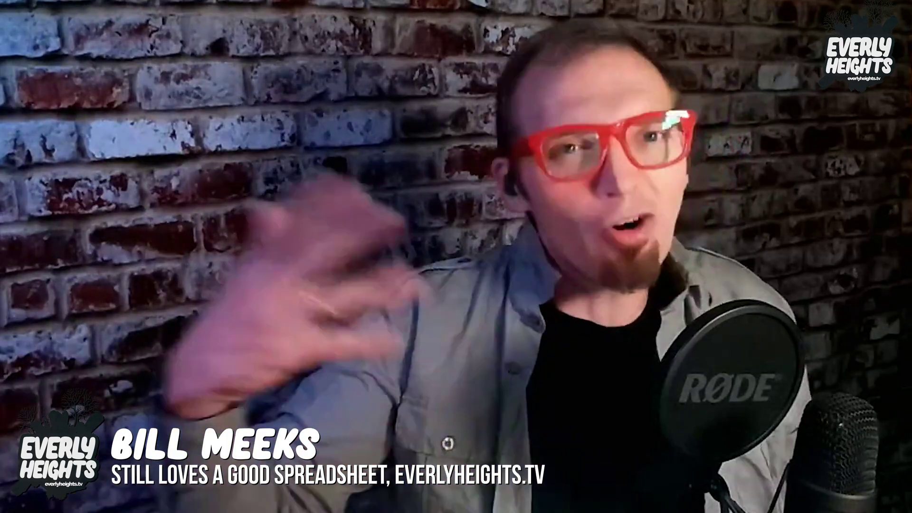
Step: Rate the render of the thumbs-up woman on the blue motorcycle 5
mouse_move(316, 166)
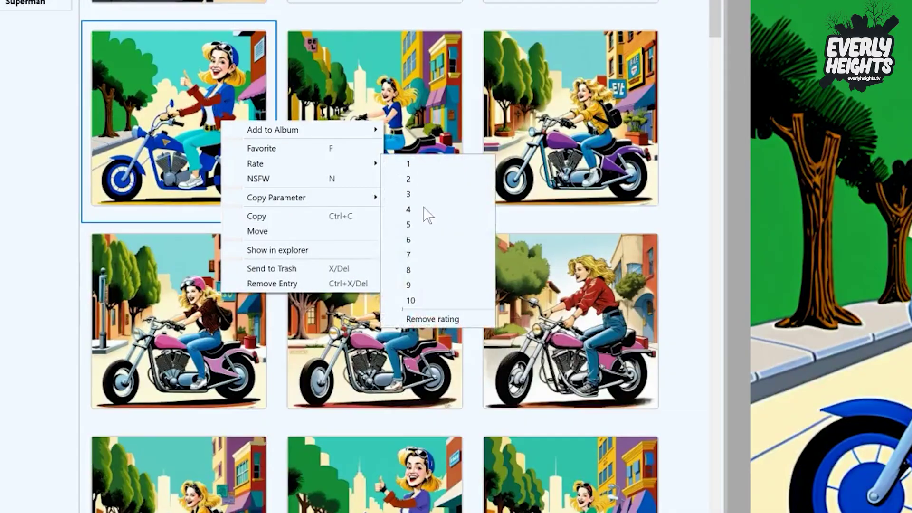
left_click(421, 223)
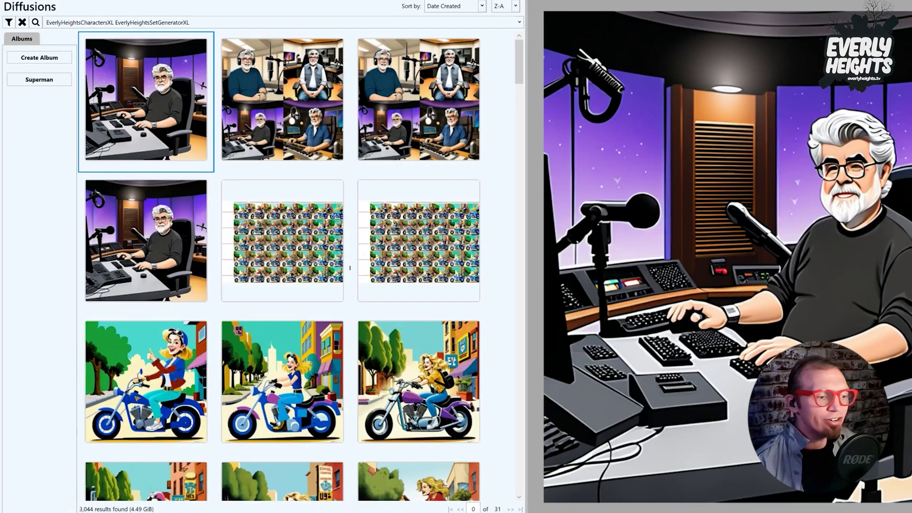
Step: Rate the first render of the white-haired man in the purple studio 1 and try to rate the similar render below it
scroll(364, 230, "down", 15)
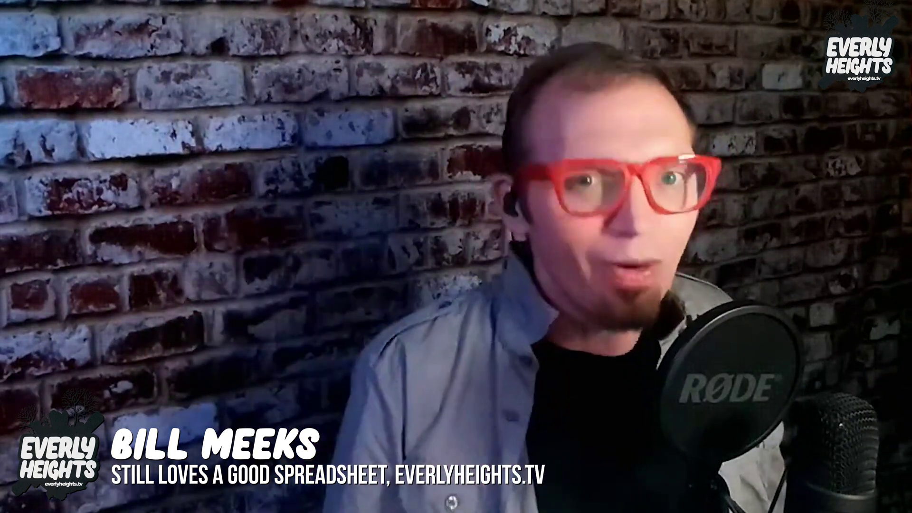
right_click(146, 105)
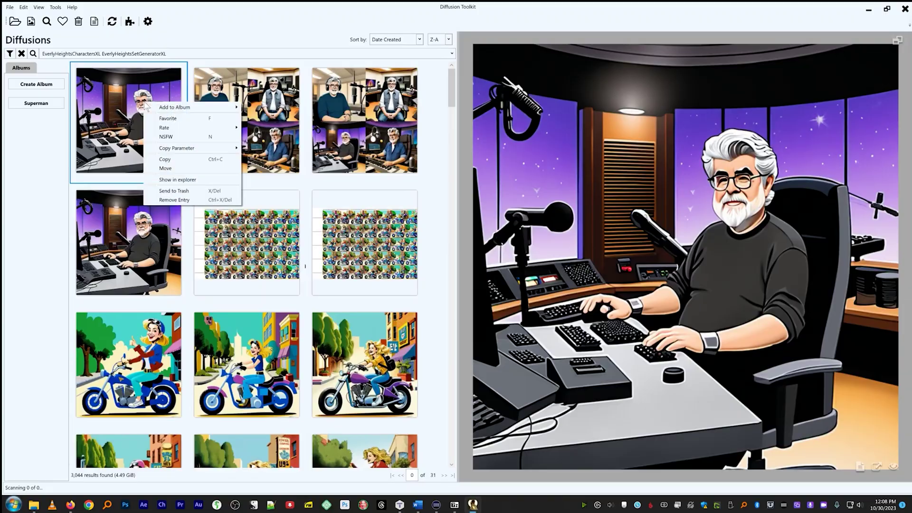
mouse_move(209, 127)
left_click(266, 182)
right_click(142, 230)
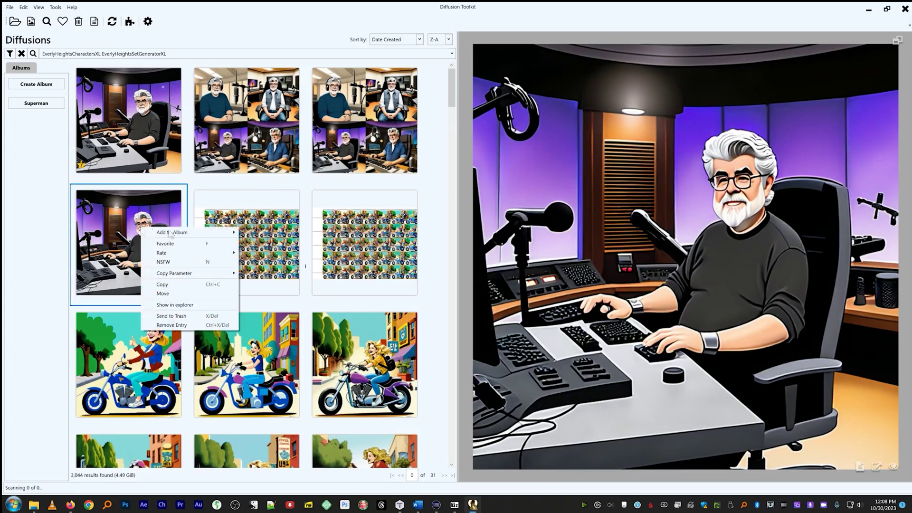
mouse_move(182, 257)
left_click(253, 289)
Step: Rate the thumbs-up woman on the blue motorcycle 5 and the pink-helmeted woman on the pink motorcycle 6
right_click(152, 174)
mouse_move(161, 195)
left_click(256, 231)
right_click(150, 294)
mouse_move(205, 318)
left_click(259, 371)
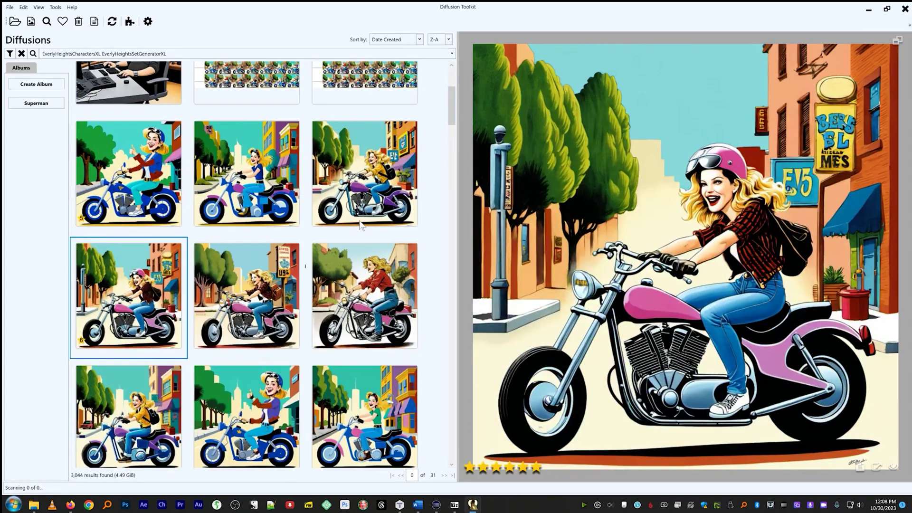
Step: Rate the render of the couple beside the sailing ship 8 and the Supergirl pie factory render 10
scroll(306, 266, "down", 15)
right_click(231, 180)
mouse_move(309, 213)
left_click(350, 280)
scroll(321, 277, "down", 10)
left_click(493, 386)
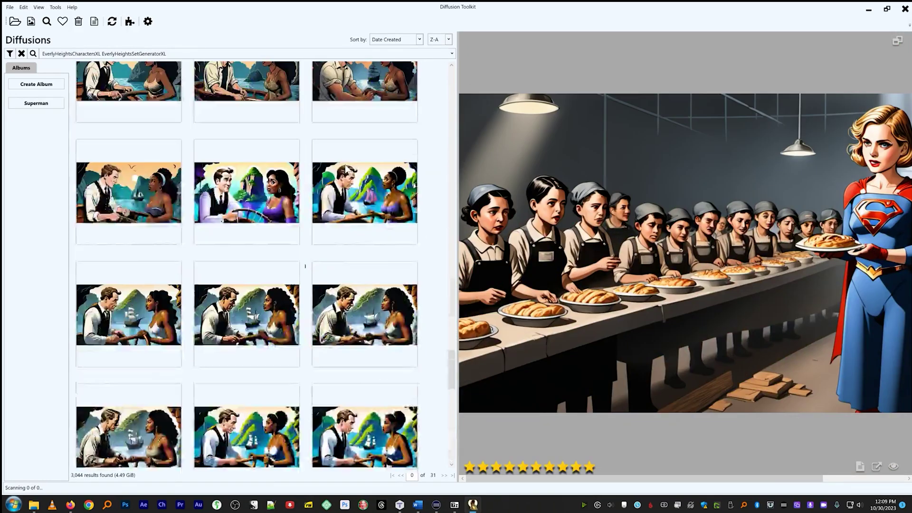
Step: Sort the EverlyHeightsCharactersXL EverlyHeightsSetGeneratorXL search results by Rating
right_click(174, 139)
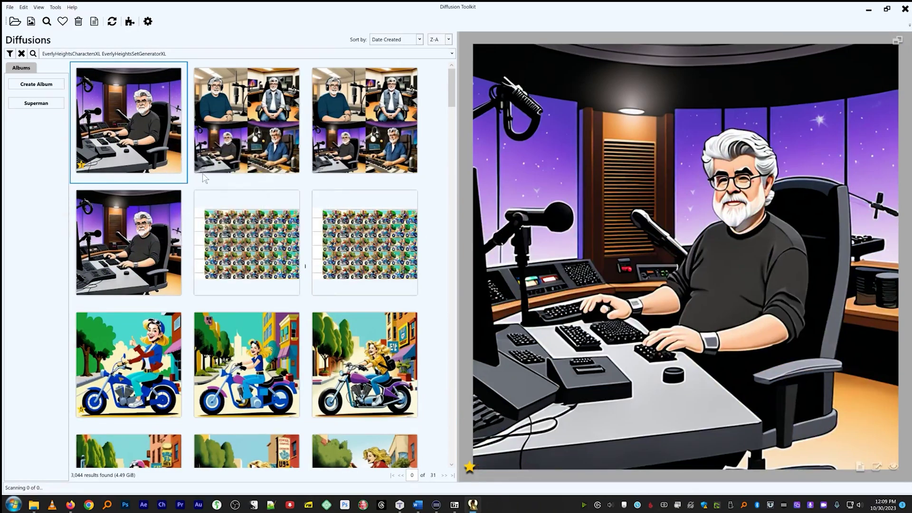
left_click(239, 141)
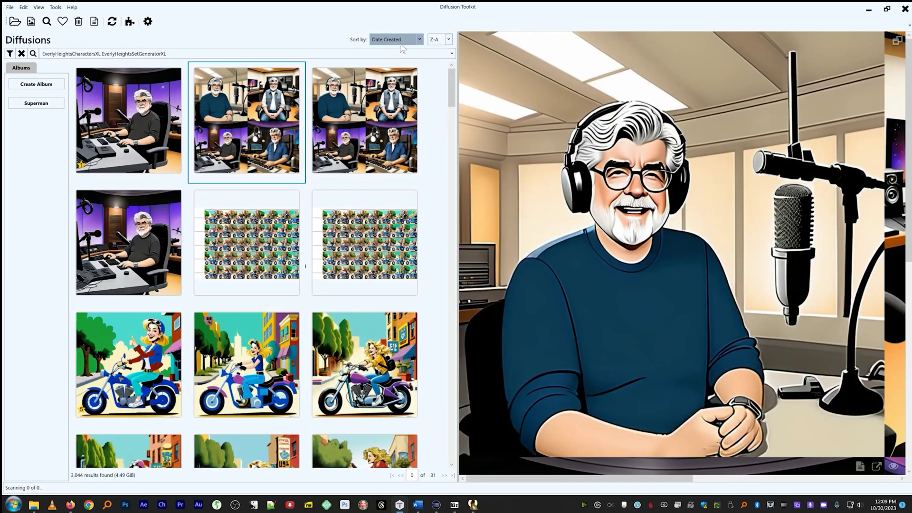
left_click(402, 40)
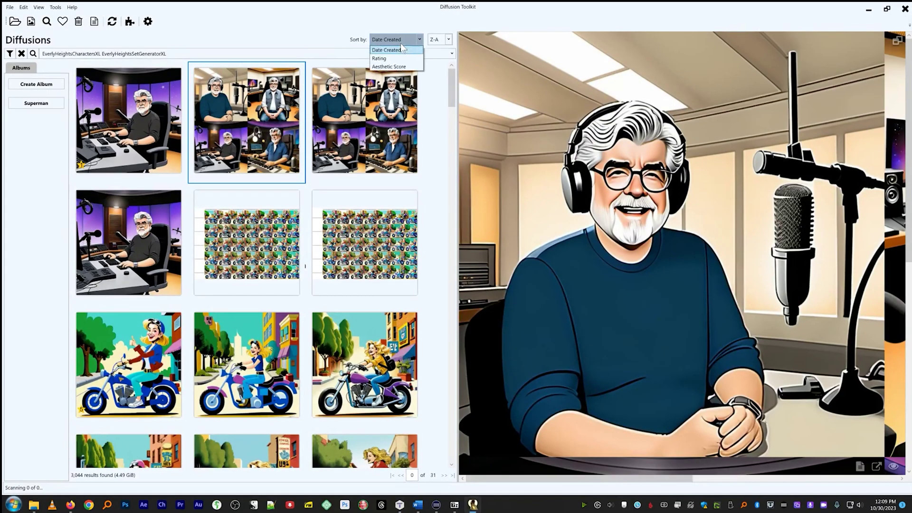
left_click(380, 58)
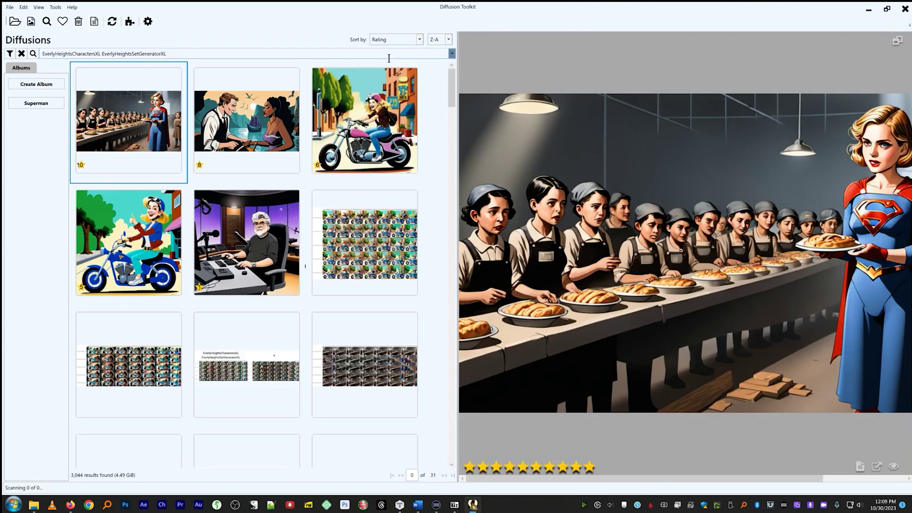
left_click(437, 38)
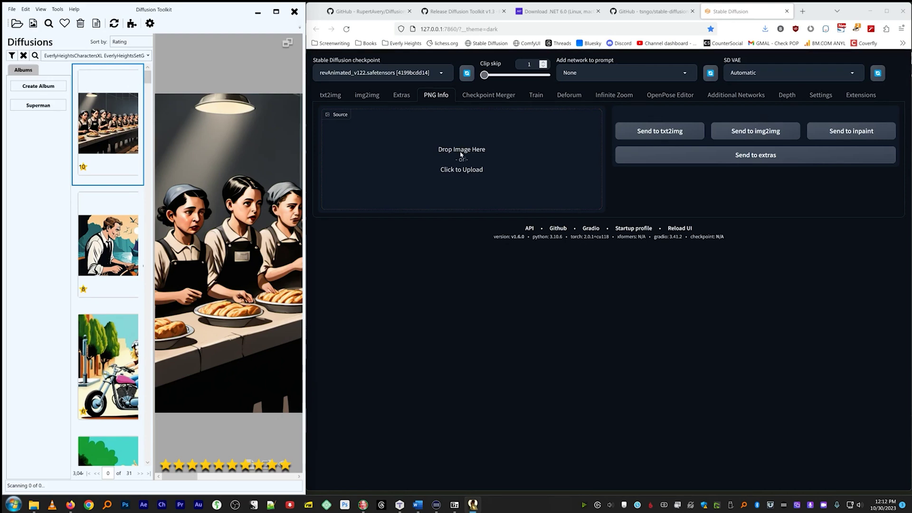
Step: Load the 10-rated Supergirl pie factory render as the PNG Info source image in the Stable Diffusion web UI
left_click_drag(460, 150, 458, 152)
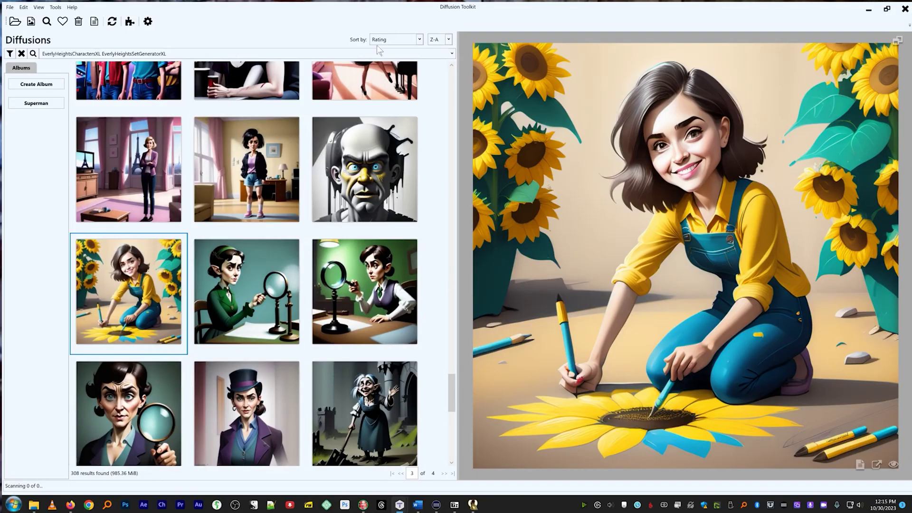
Step: In Diffusion Toolkit, sort the search results by Aesthetic Score
left_click(380, 42)
left_click(393, 68)
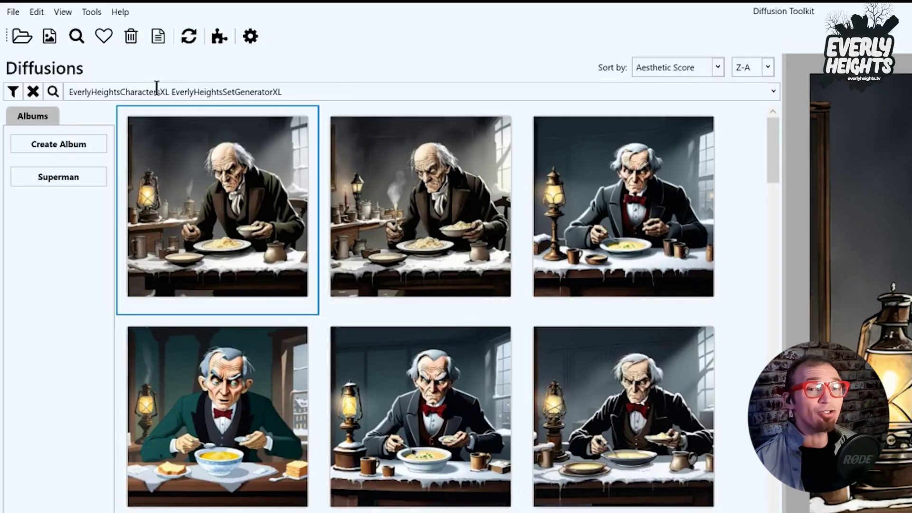
Step: Search the list of used prompts for "superman" and the negative prompts for "hands"
left_click(159, 38)
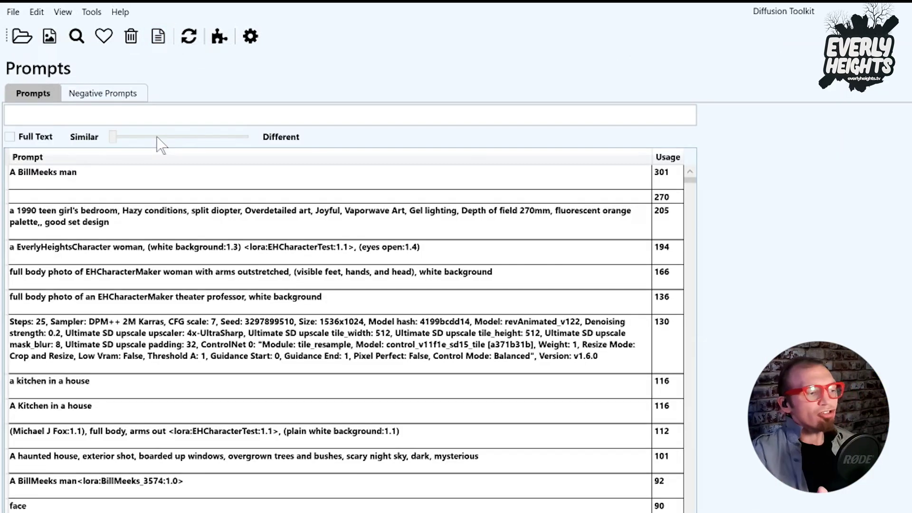
scroll(38, 240, "down", 10)
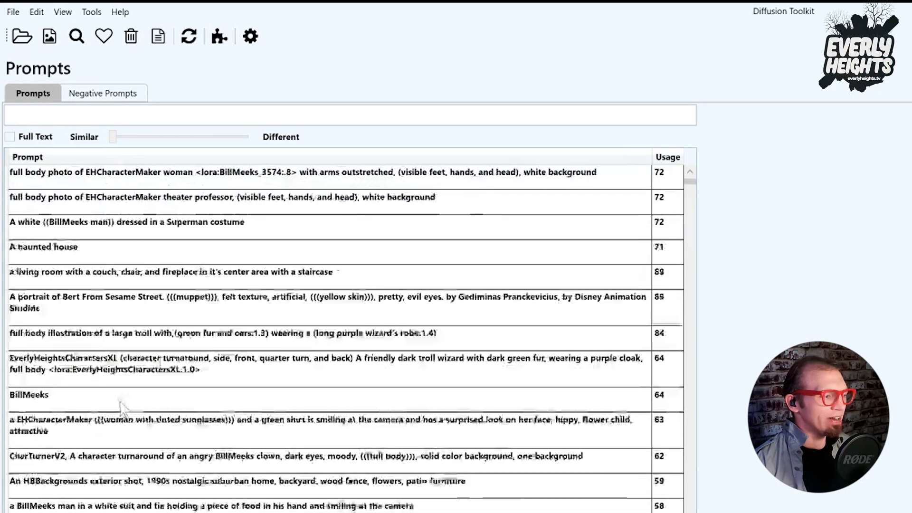
left_click(98, 114)
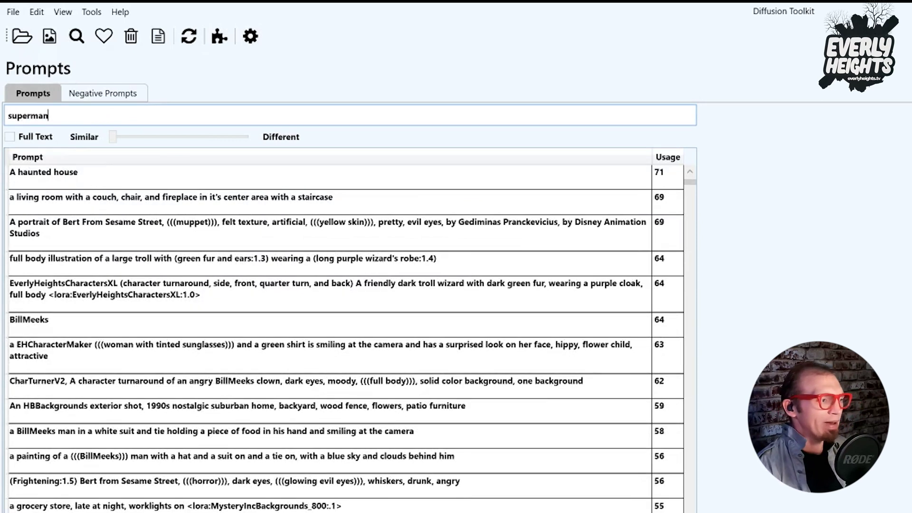
key("Return")
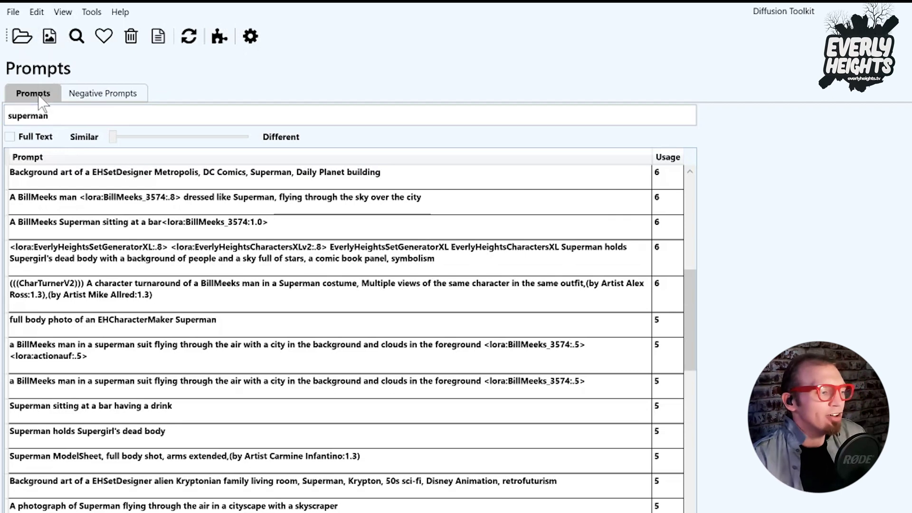
left_click(71, 97)
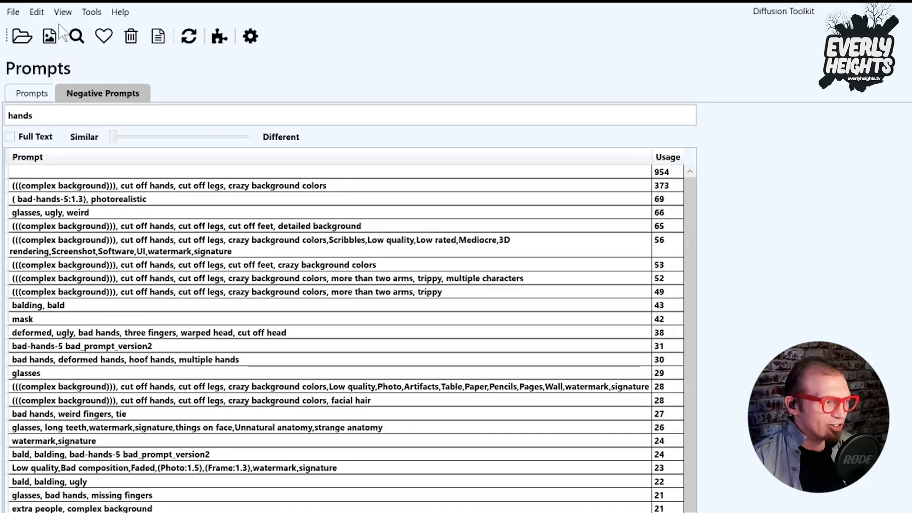
Step: Open the Superman album from the albums overview
left_click(52, 37)
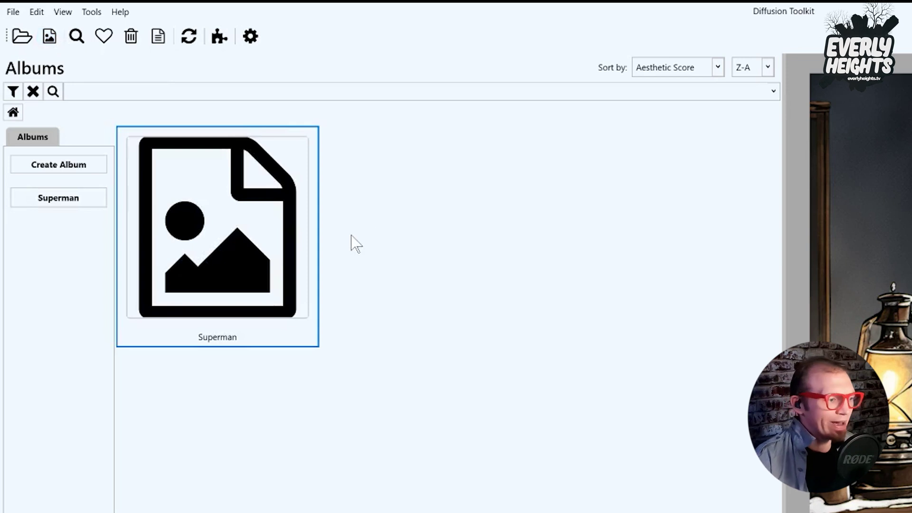
double_click(316, 178)
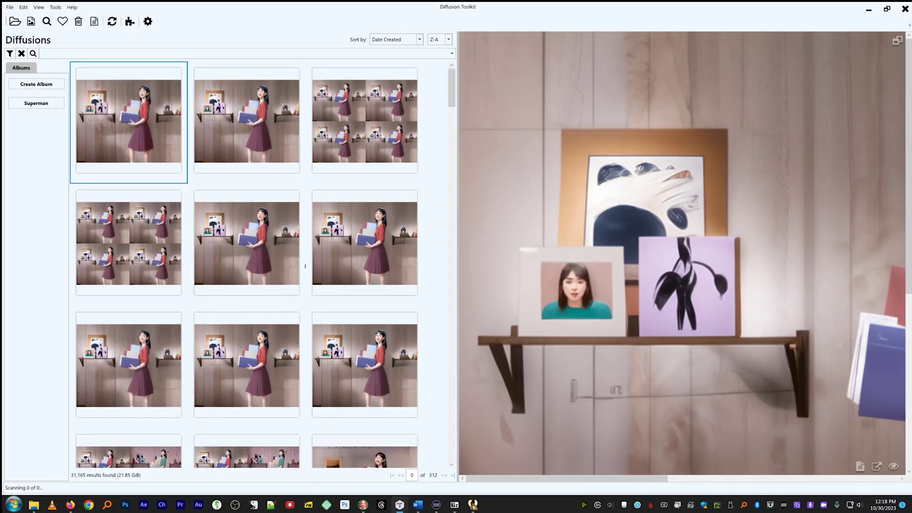
Step: Browse all indexed renders and preview the comic-style boy on the computer screen and the boy on the board
scroll(273, 183, "down", 20)
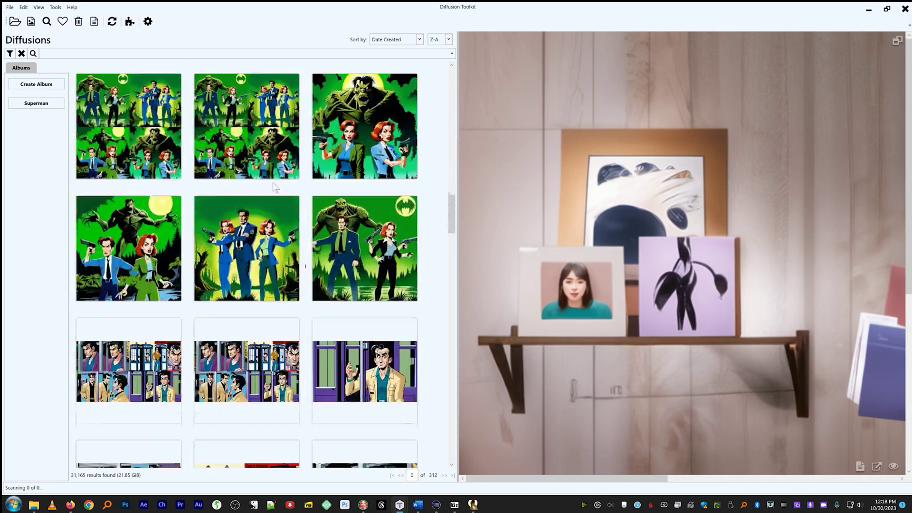
scroll(273, 185, "down", 8)
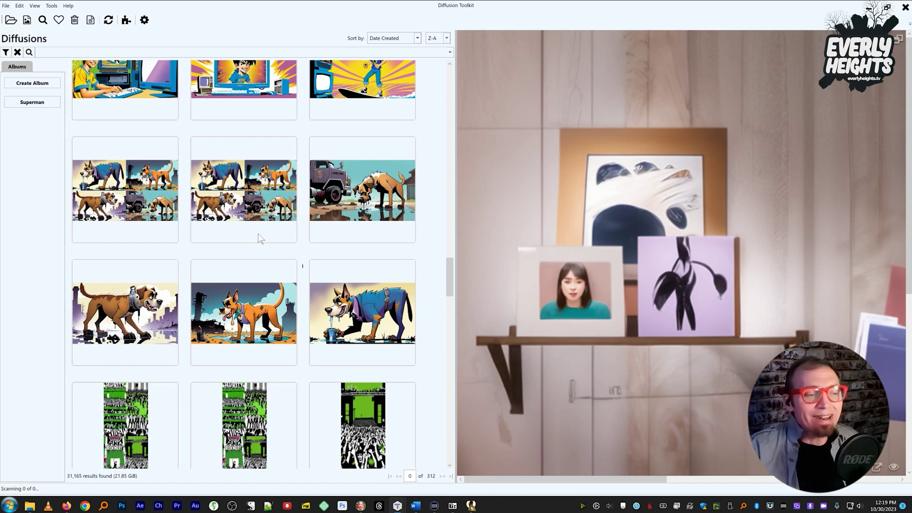
left_click(246, 79)
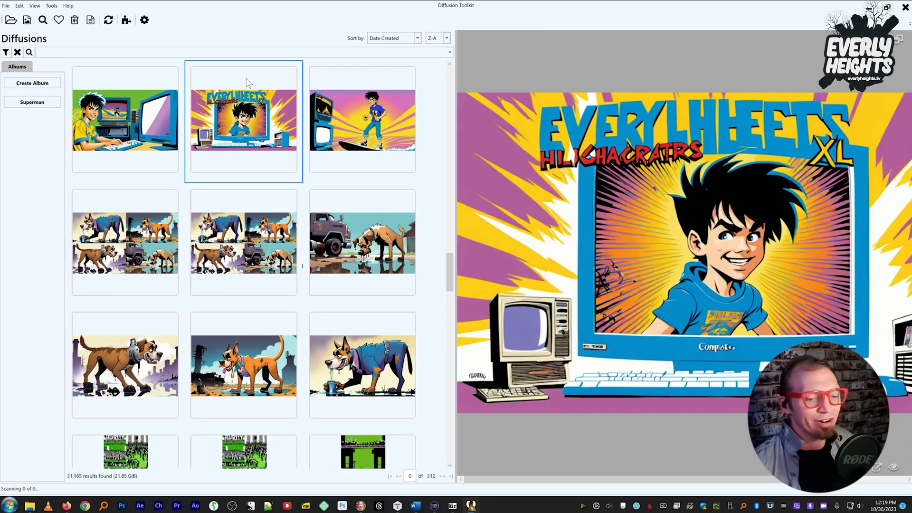
left_click(338, 118)
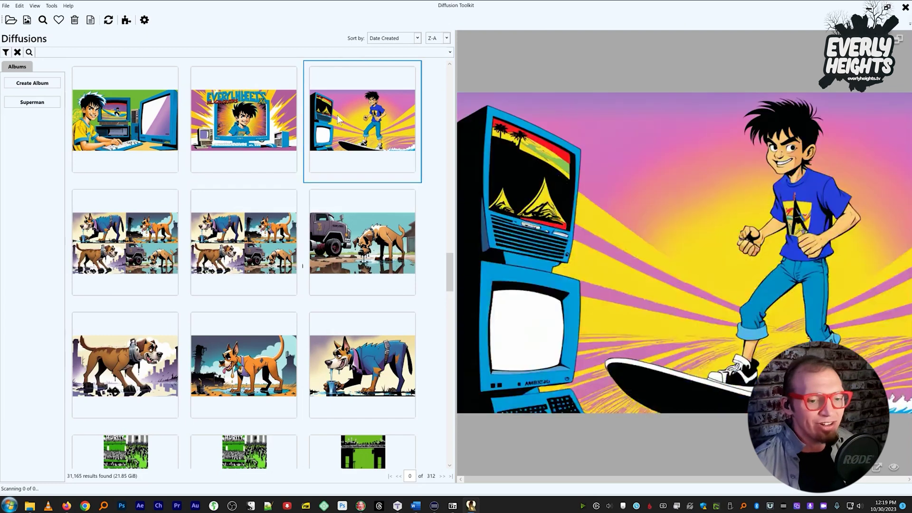
Step: Show the generation info in the preview and rate the render of the yellow-shirted boy at his computer 8
left_click(894, 469)
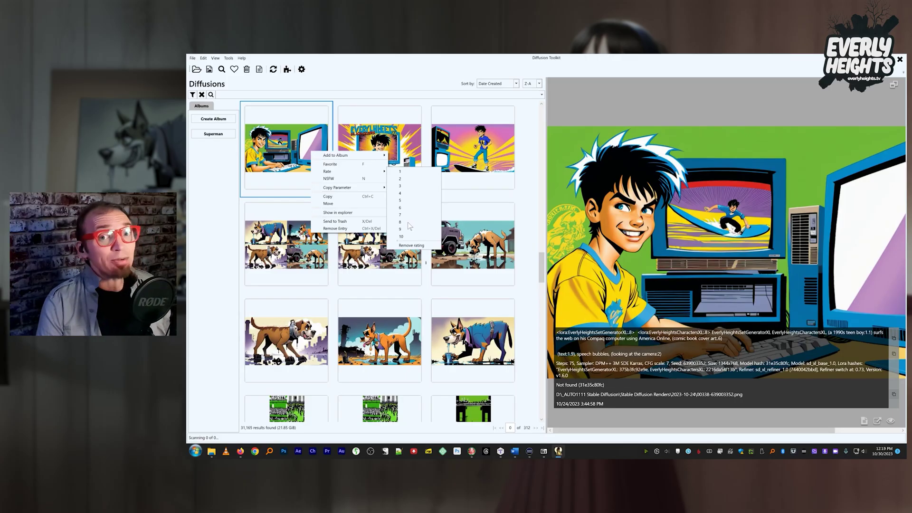
left_click(407, 221)
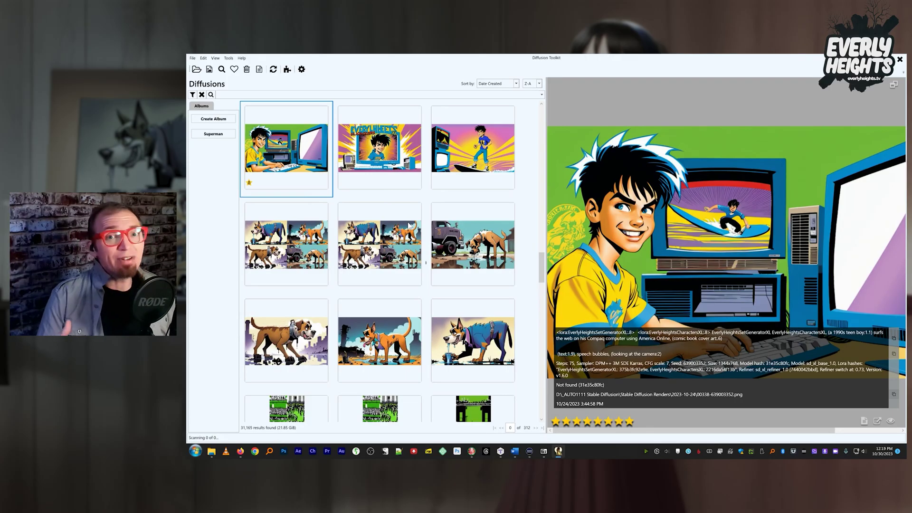